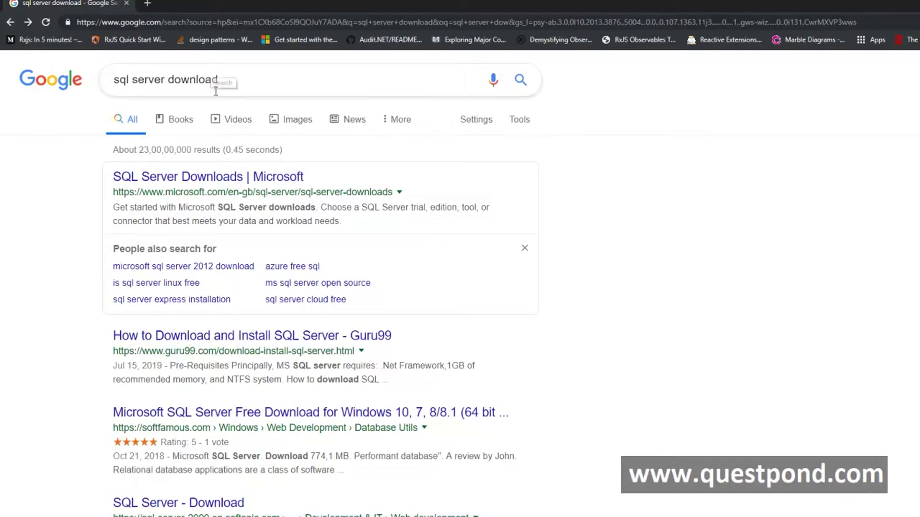
Open Microsoft's SQL Server Downloads page and scroll to the free specialised editions
click(175, 179)
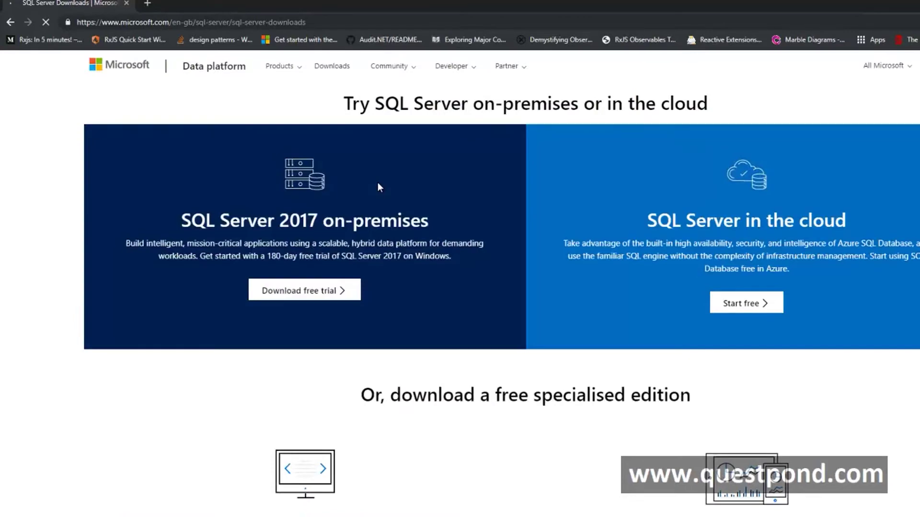
scroll(378, 182, down, 1)
scroll(378, 187, down, 3)
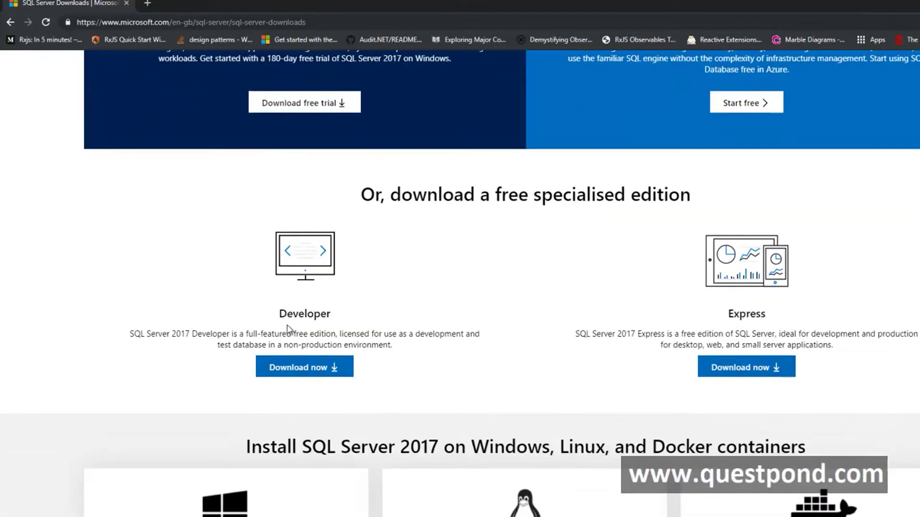
scroll(333, 294, up, 2)
scroll(343, 208, up, 2)
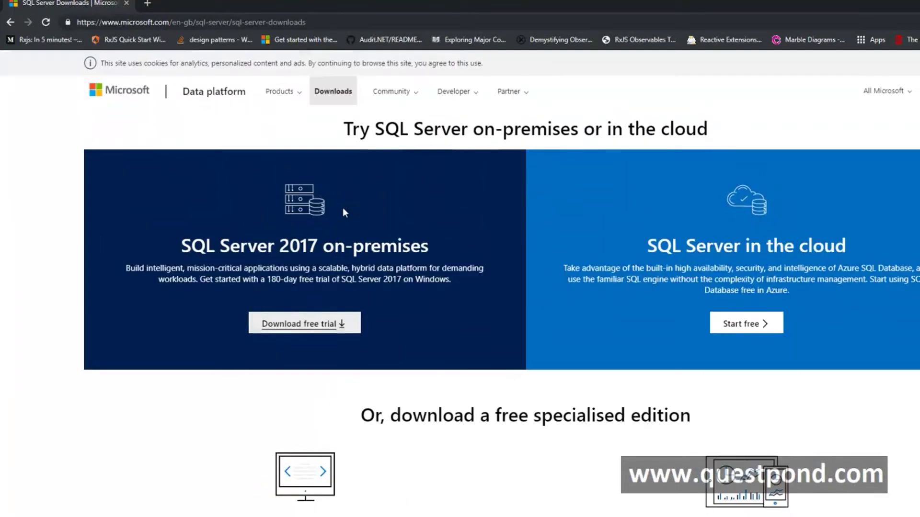
scroll(449, 243, down, 2)
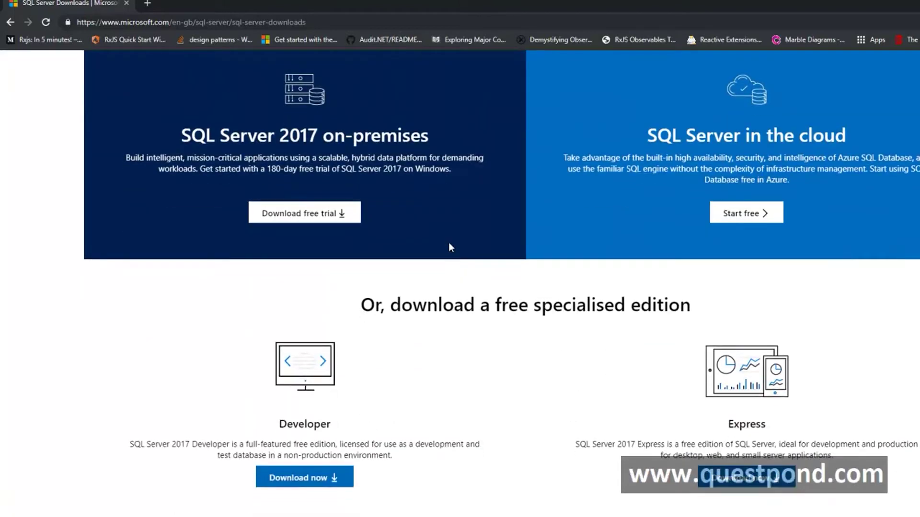
scroll(449, 243, up, 1)
scroll(475, 240, down, 4)
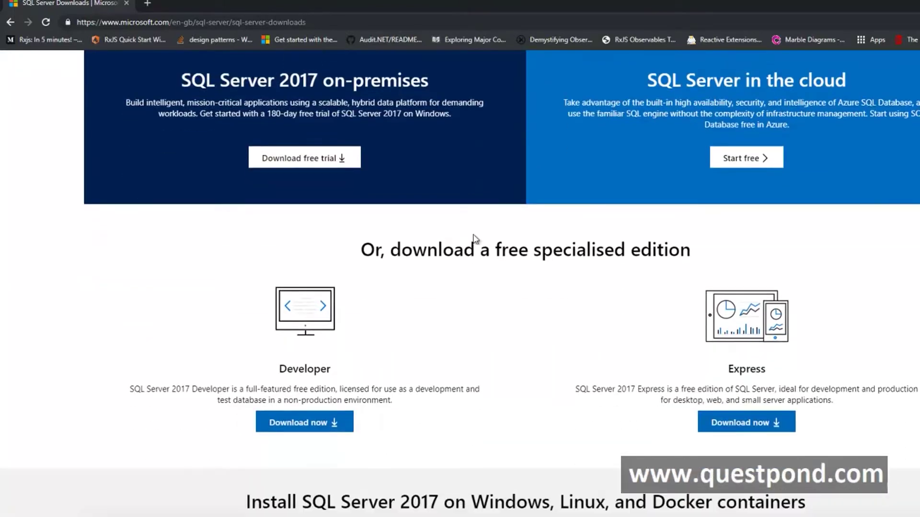
Highlight the Developer edition heading and its full-featured free description, then clear the highlight
drag(277, 261, 402, 264)
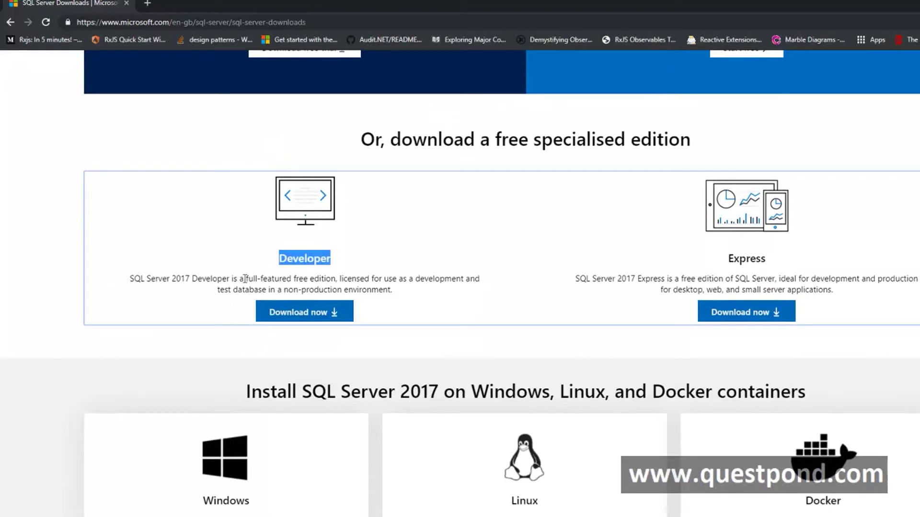
drag(244, 280, 328, 283)
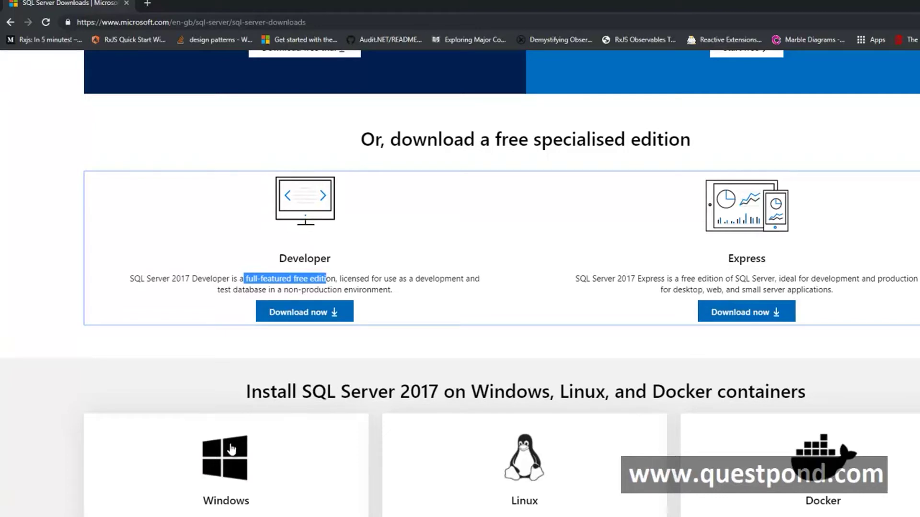
click(408, 290)
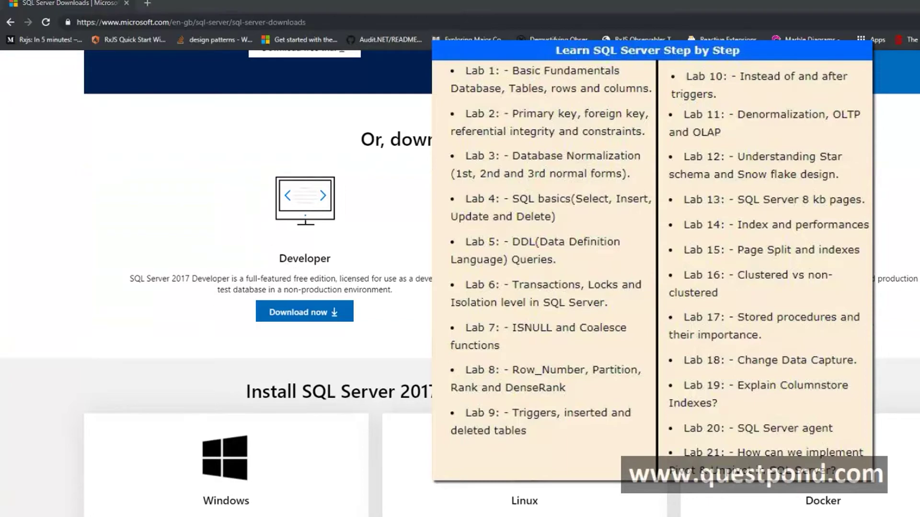
Search Windows for 'sql' to find SQL Server Management Studio 17
key(super)
text(sql)
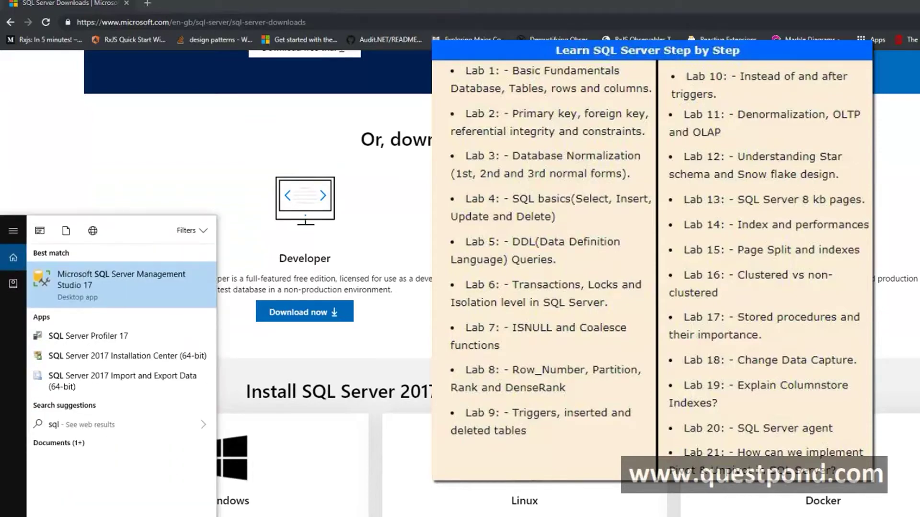
Launch SSMS 17, skip file recovery, connect to the local SQL Server, and widen Object Explorer
click(134, 296)
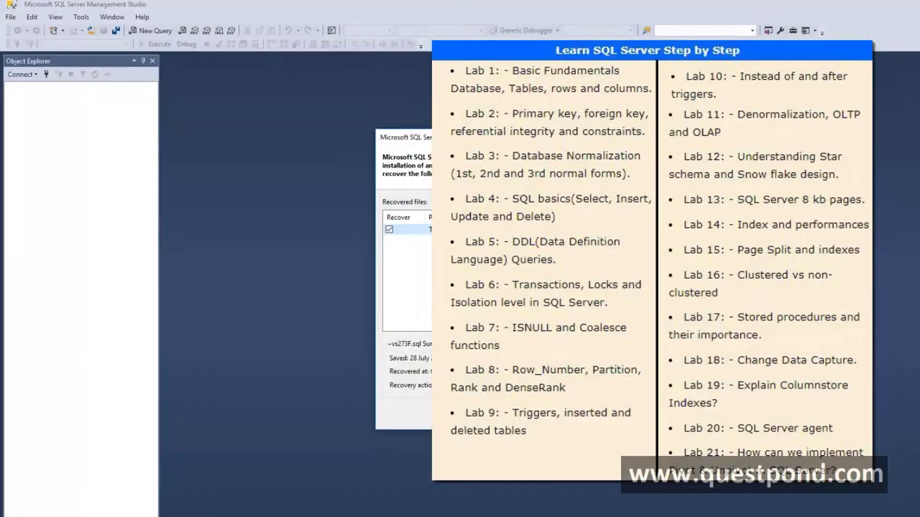
key(Return)
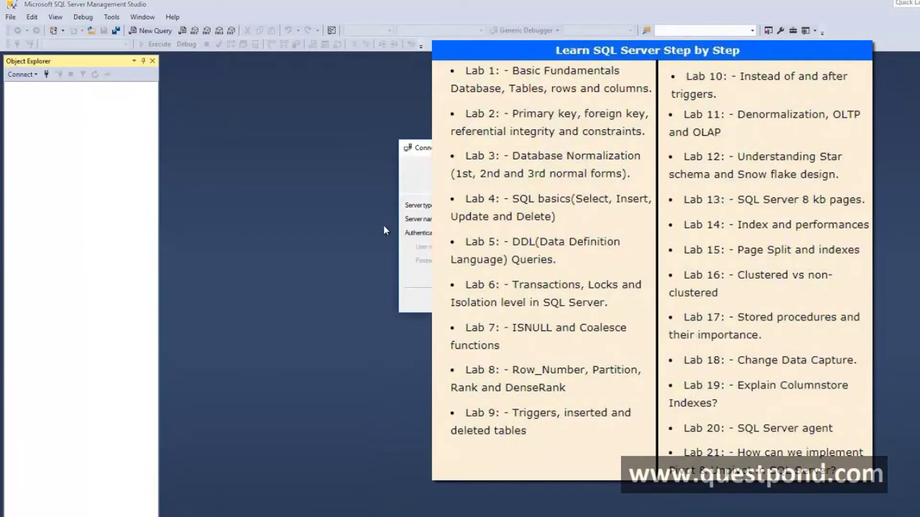
key(Return)
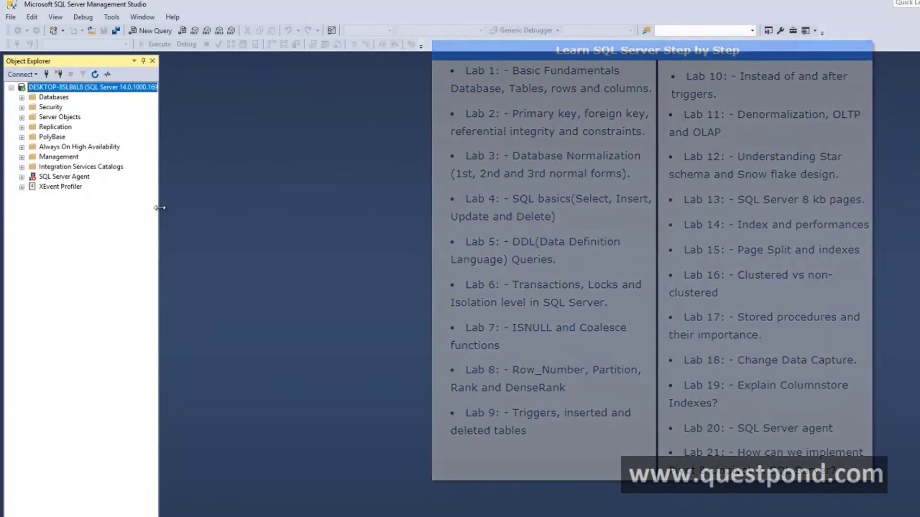
drag(160, 205, 217, 206)
Create a new empty database named PowerBI
right_click(55, 98)
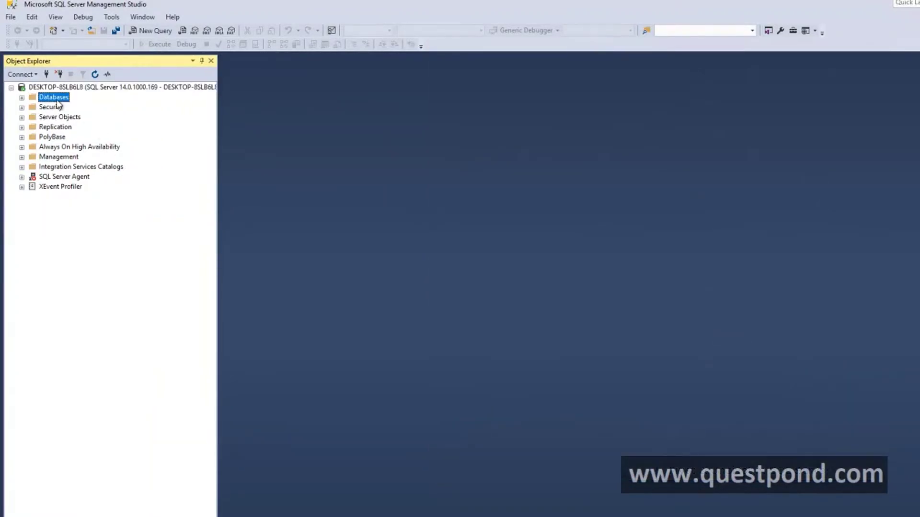
click(86, 106)
text(PowerBI)
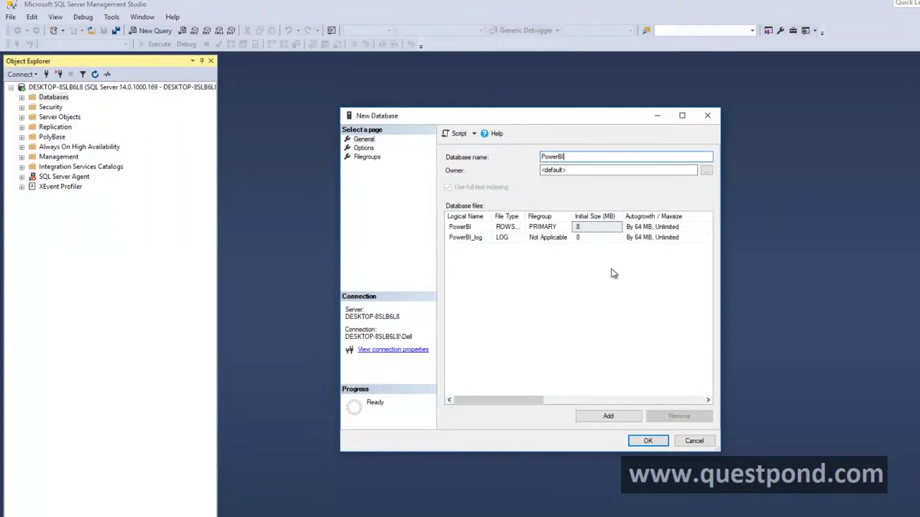
click(655, 440)
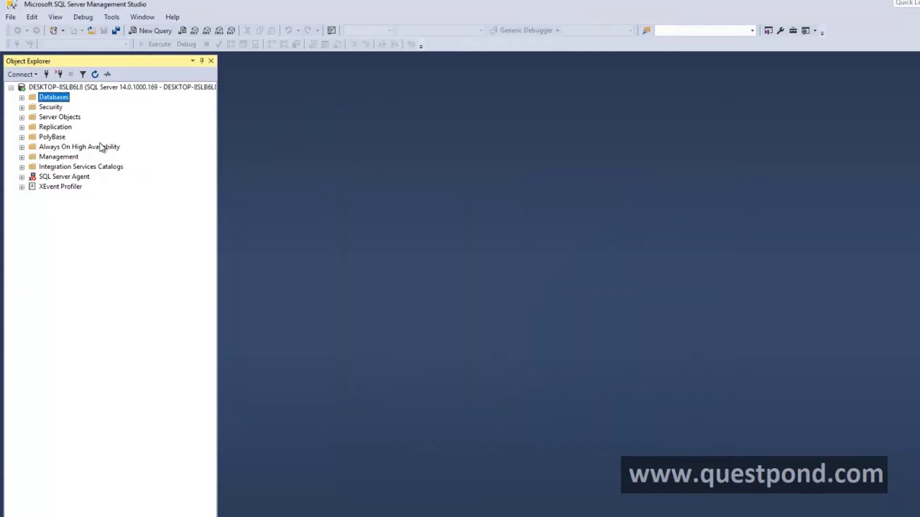
Expand Databases and the PowerBI database, then bring the Lab1Country Notepad file forward
click(22, 98)
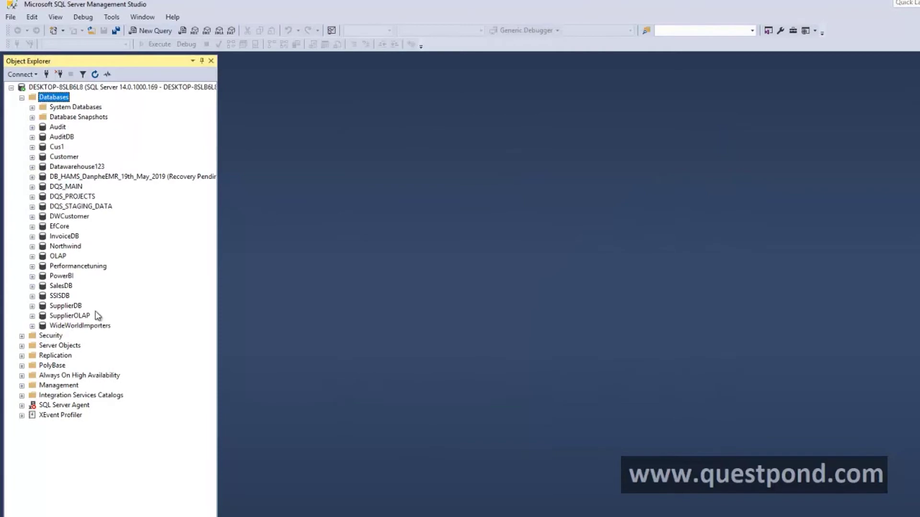
click(62, 277)
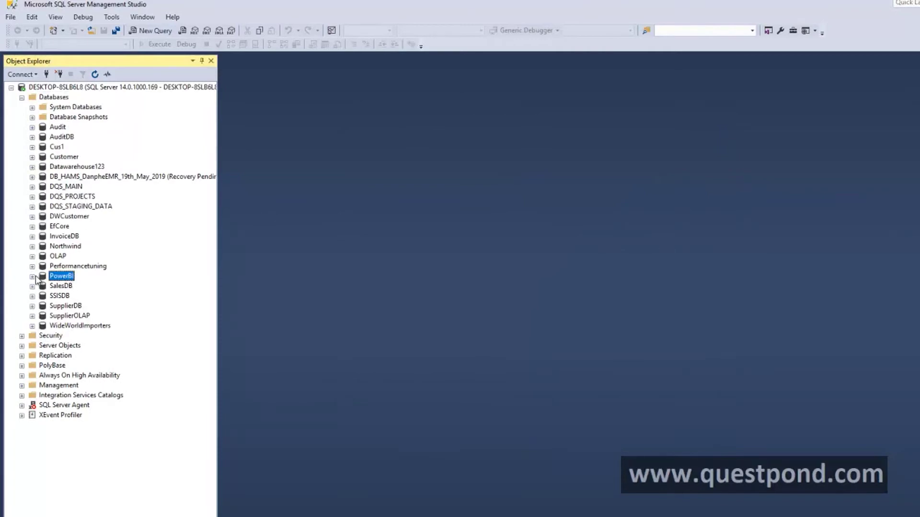
click(32, 276)
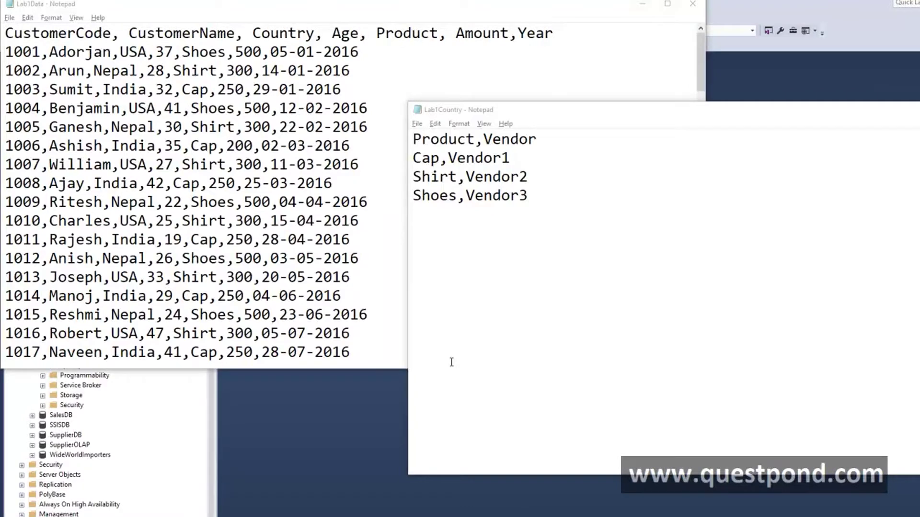
click(468, 332)
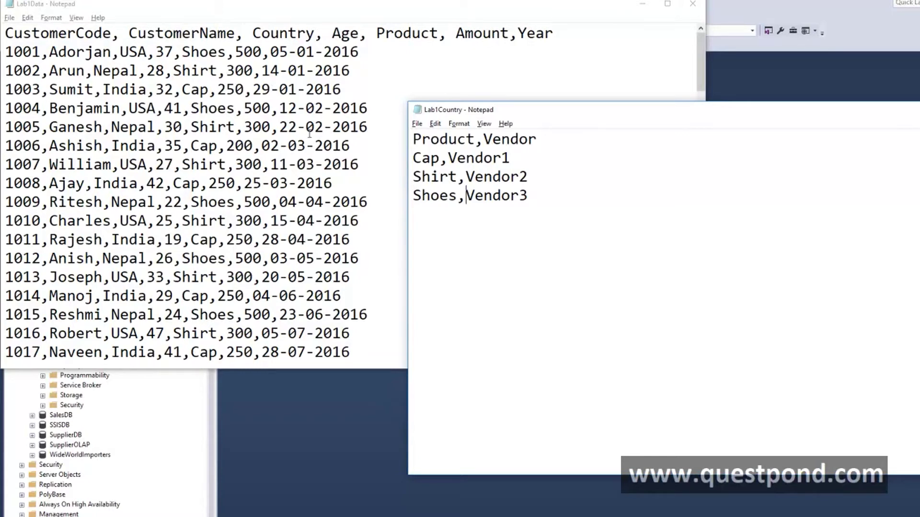
Select sample customer rows in Lab1Data and the product-vendor list in Lab1Country, then return to SSMS
drag(351, 187, 137, 108)
click(566, 213)
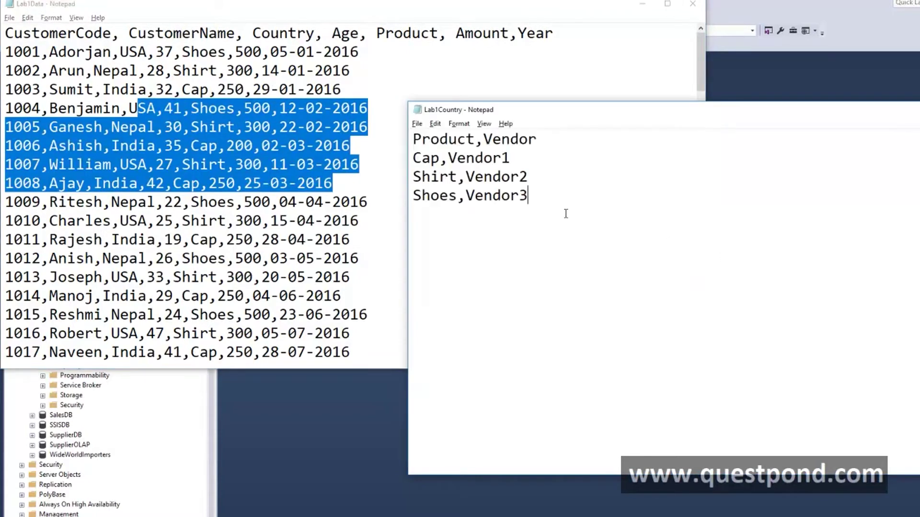
drag(544, 199, 410, 132)
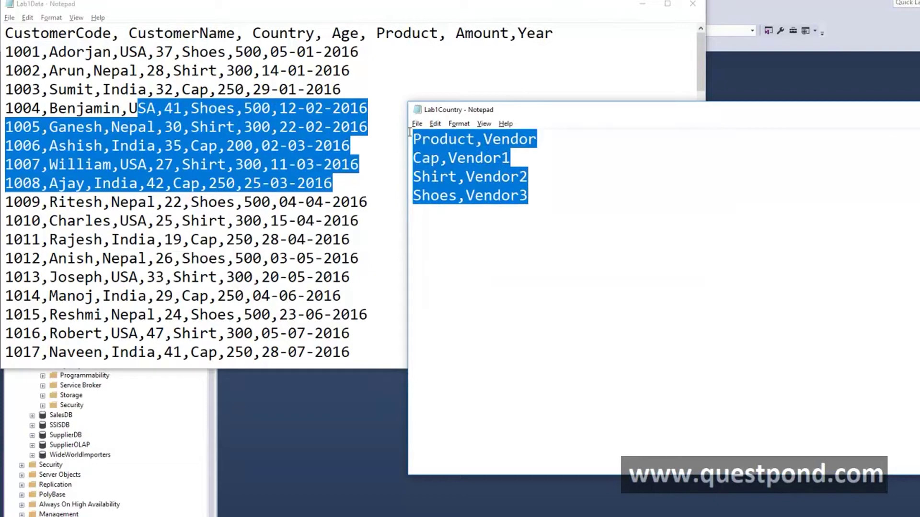
click(797, 9)
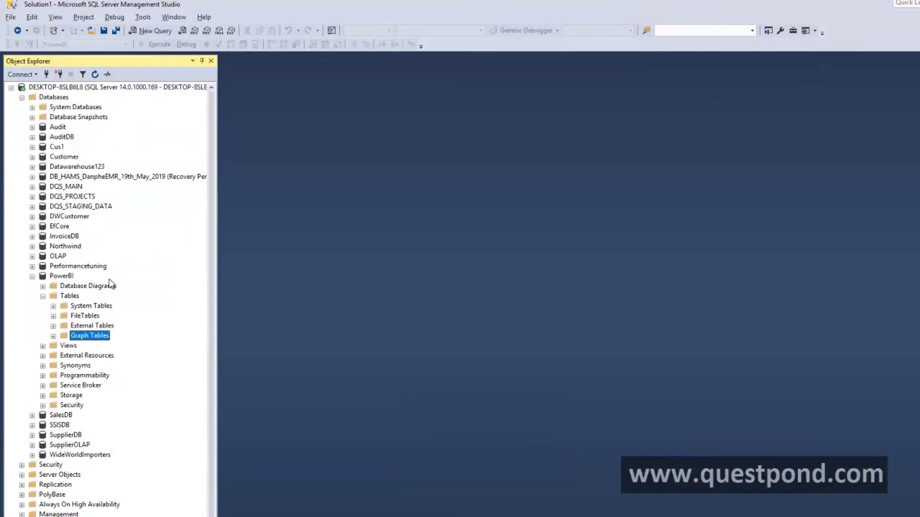
Start an Import Flat File into PowerBI and choose the Lab1Data CSV file
right_click(71, 279)
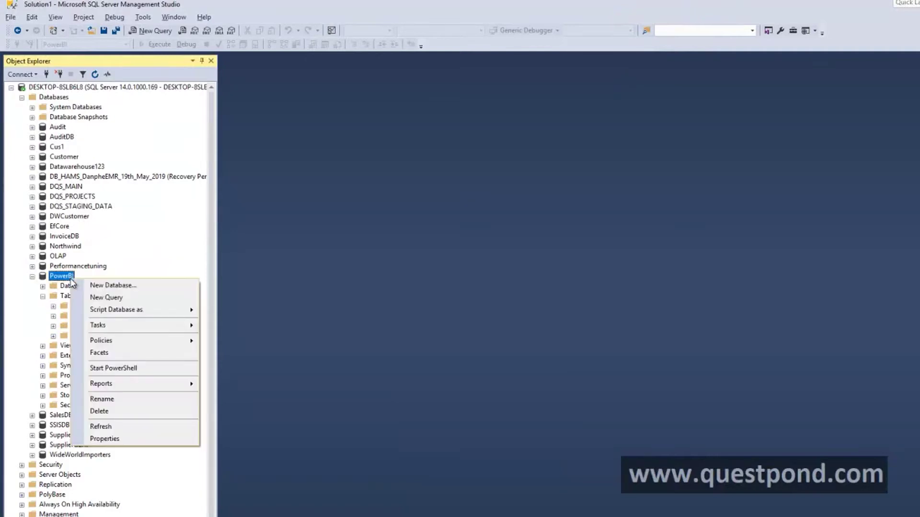
mouse_move(119, 330)
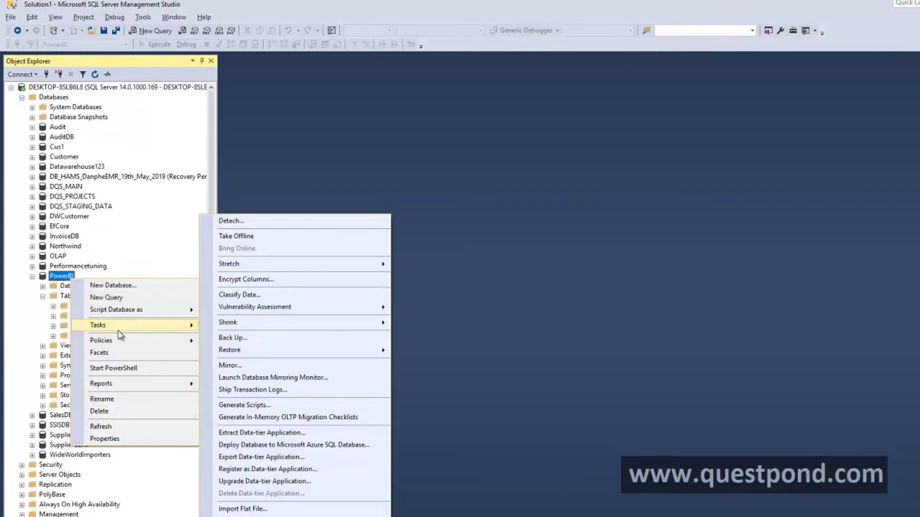
click(283, 510)
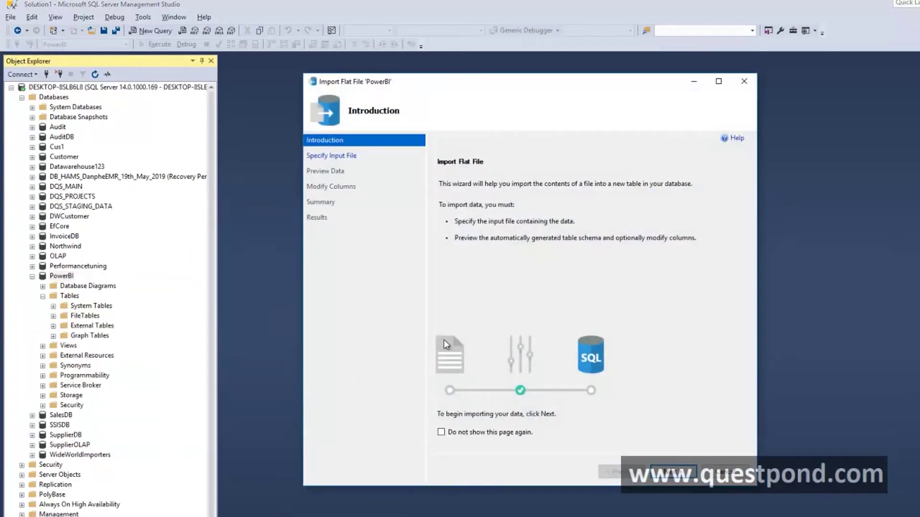
click(672, 473)
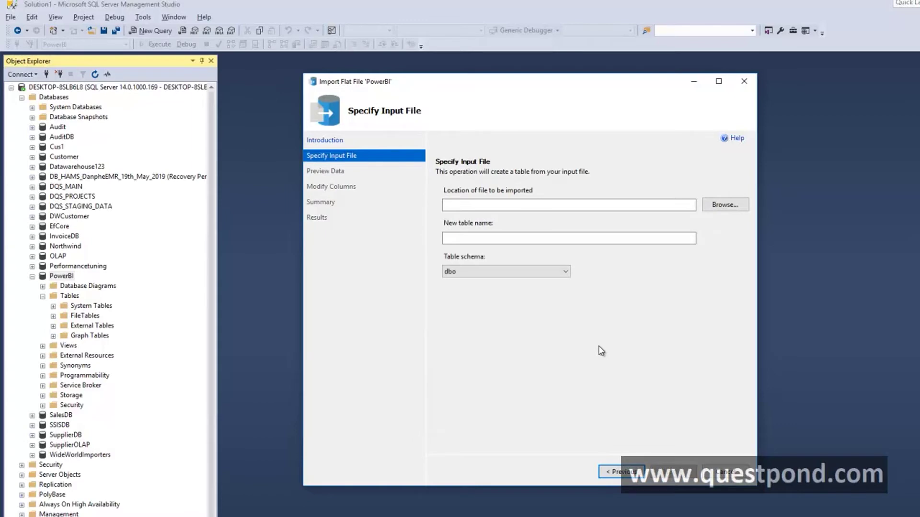
click(725, 204)
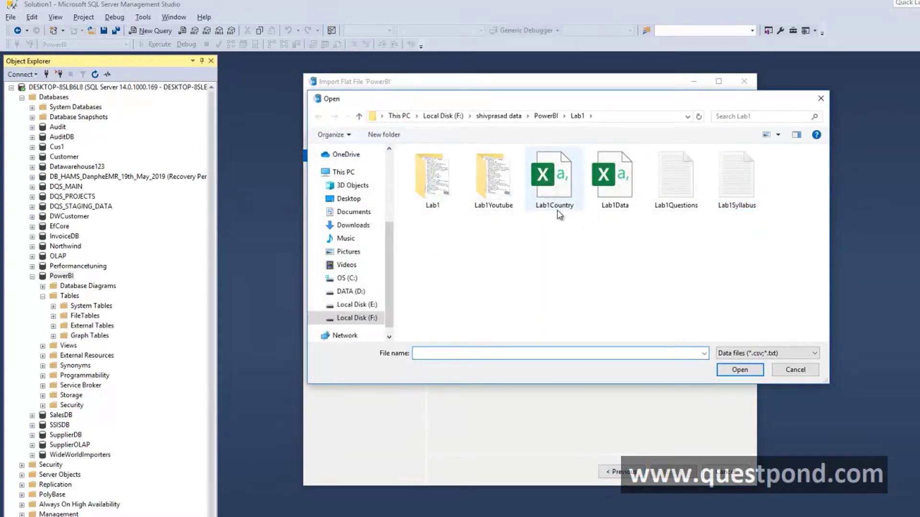
double_click(609, 199)
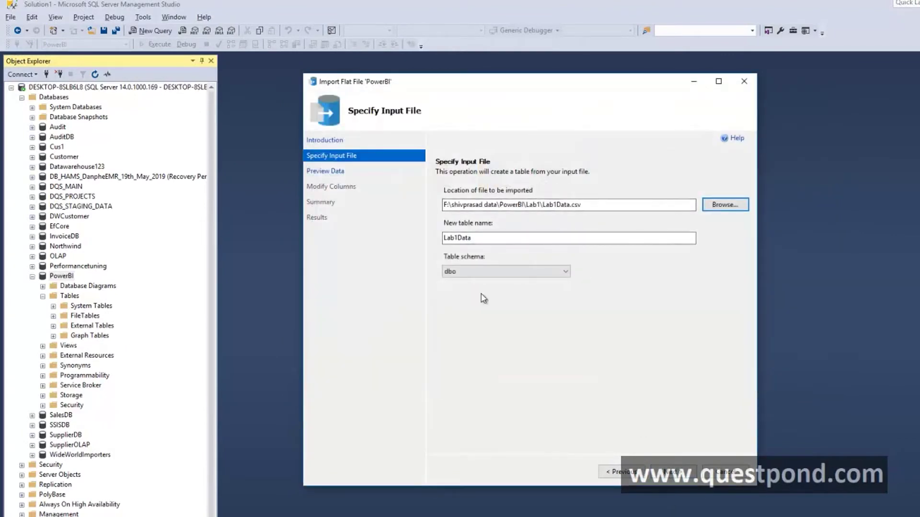
Name the new table tblCustomer, accept preview and column types, and finish the import
click(481, 238)
drag(480, 239, 403, 245)
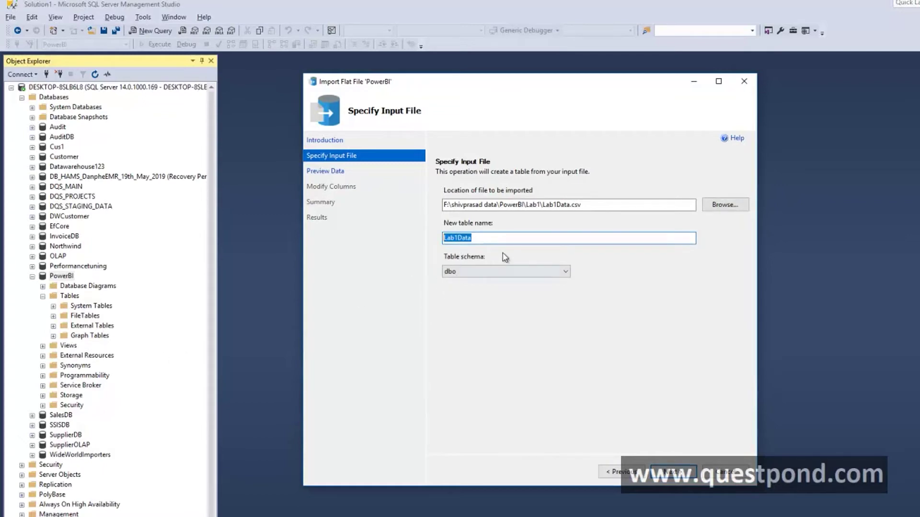
text(tblCustomer)
click(678, 474)
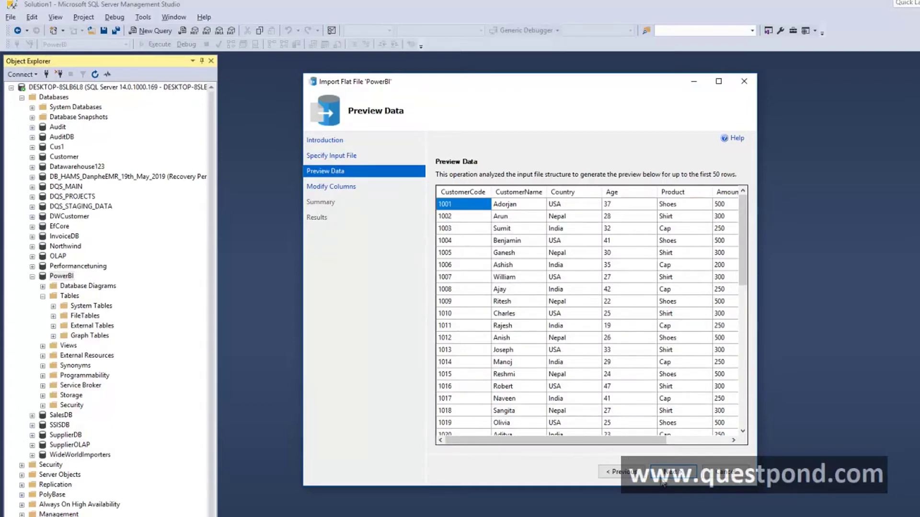
click(670, 474)
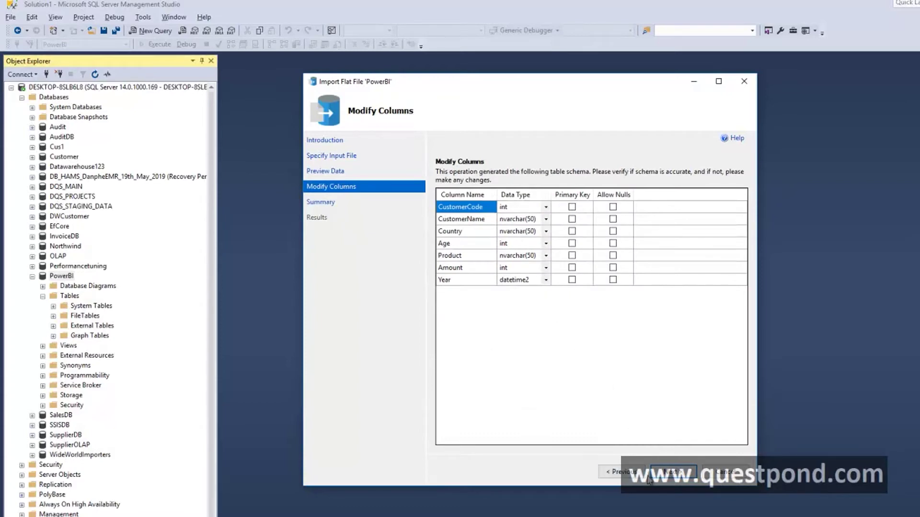
click(673, 473)
click(676, 473)
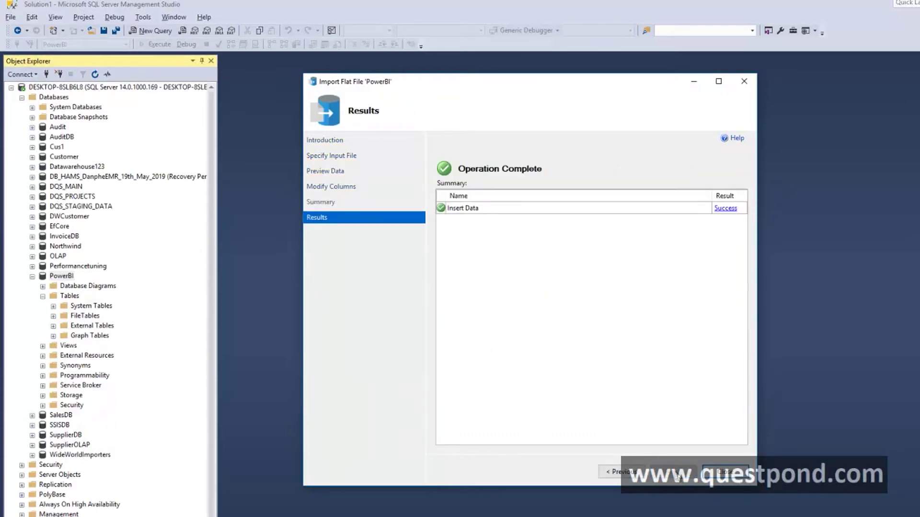
click(724, 471)
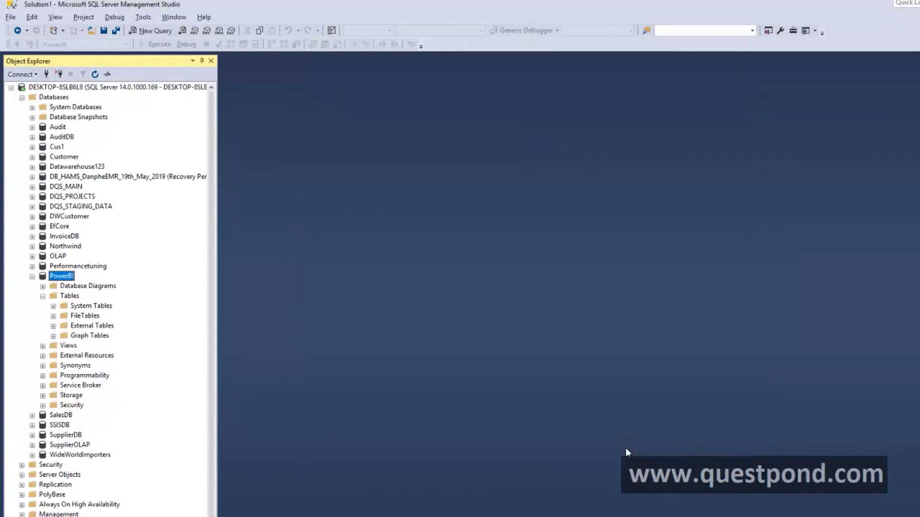
Refresh Tables and view the top 1000 rows of dbo.tblCustomer in an enlarged results grid
right_click(66, 297)
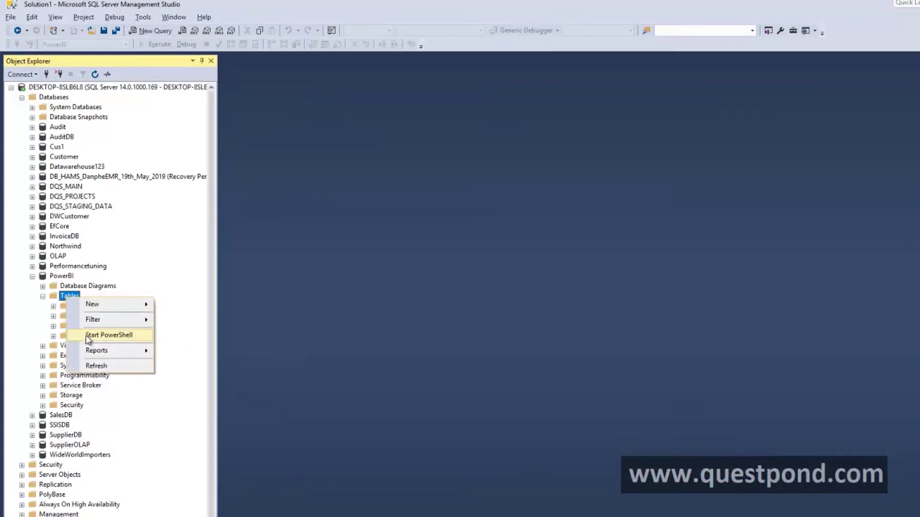
click(96, 366)
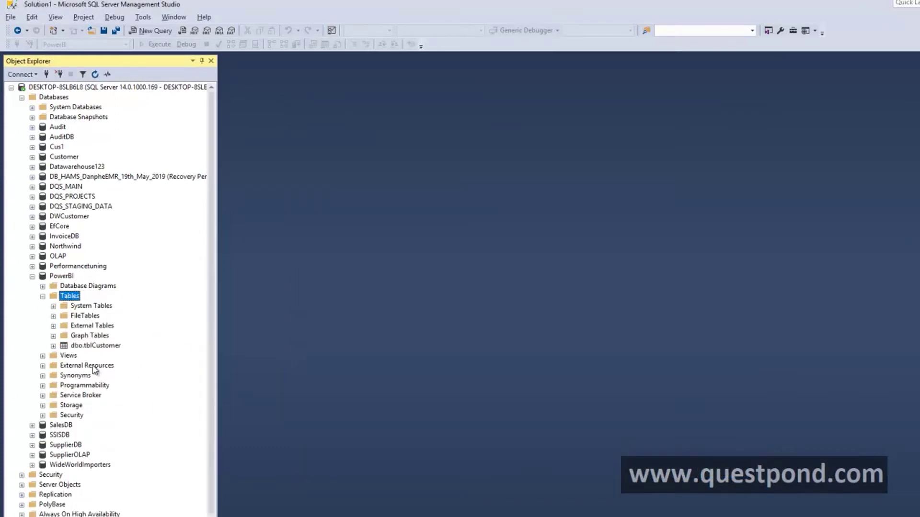
click(109, 347)
right_click(110, 349)
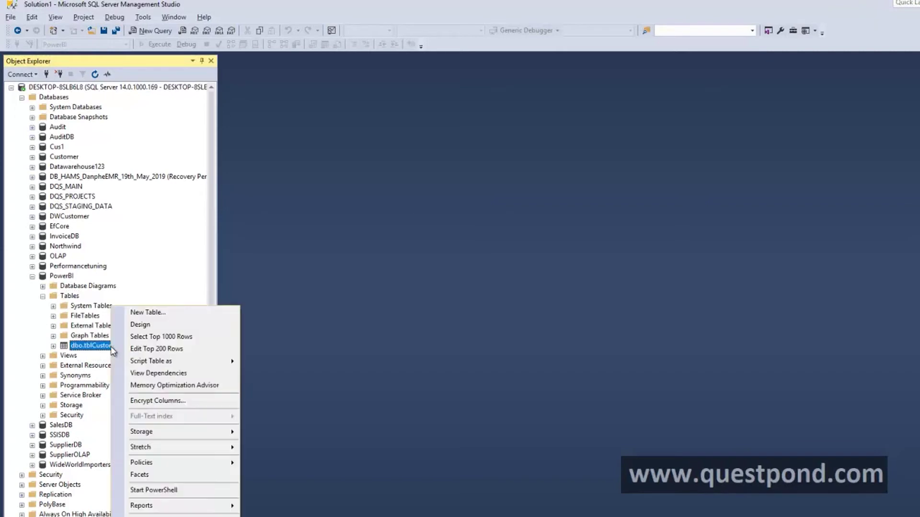
click(148, 336)
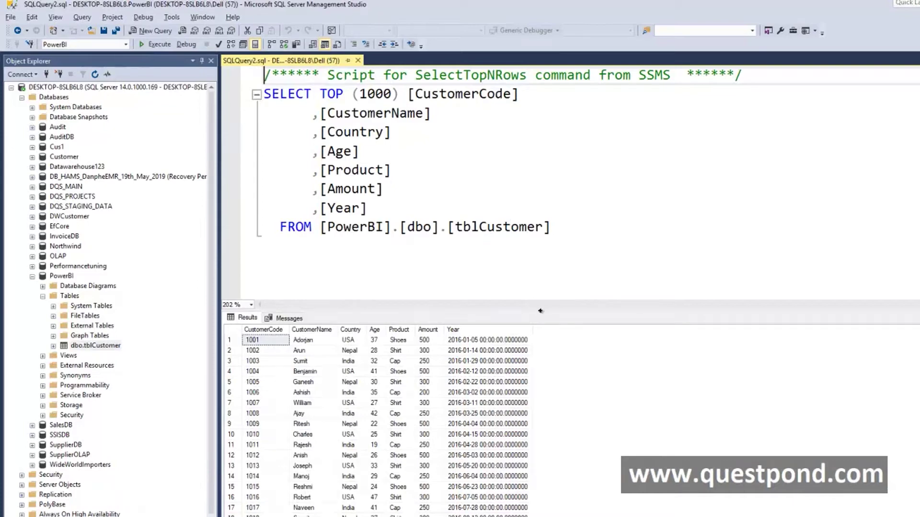
drag(542, 311, 542, 183)
right_click(61, 276)
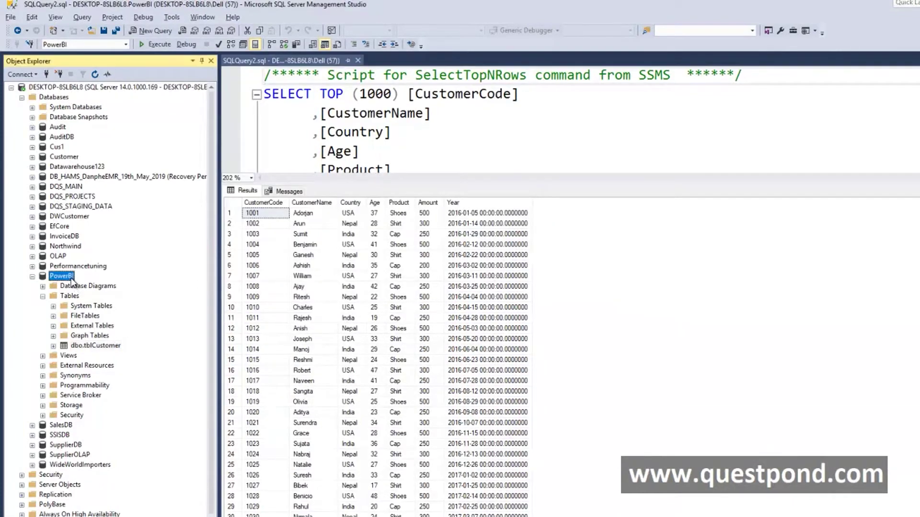
Start a second flat-file import from Lab1Country.csv with table name tblProducts
mouse_move(125, 328)
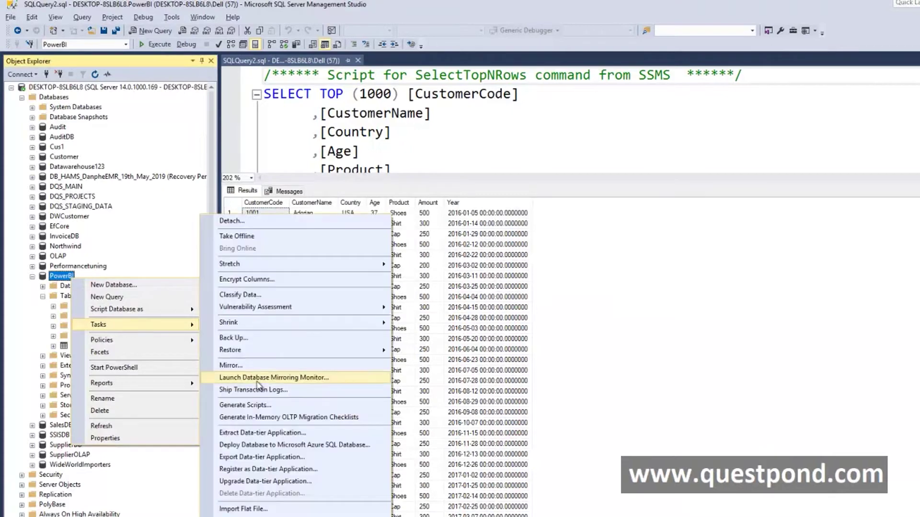
click(256, 509)
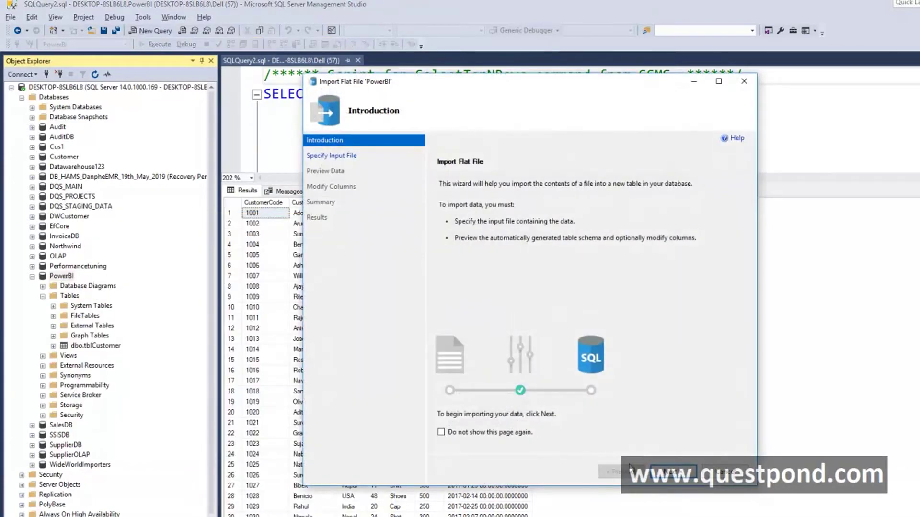
click(673, 472)
click(723, 204)
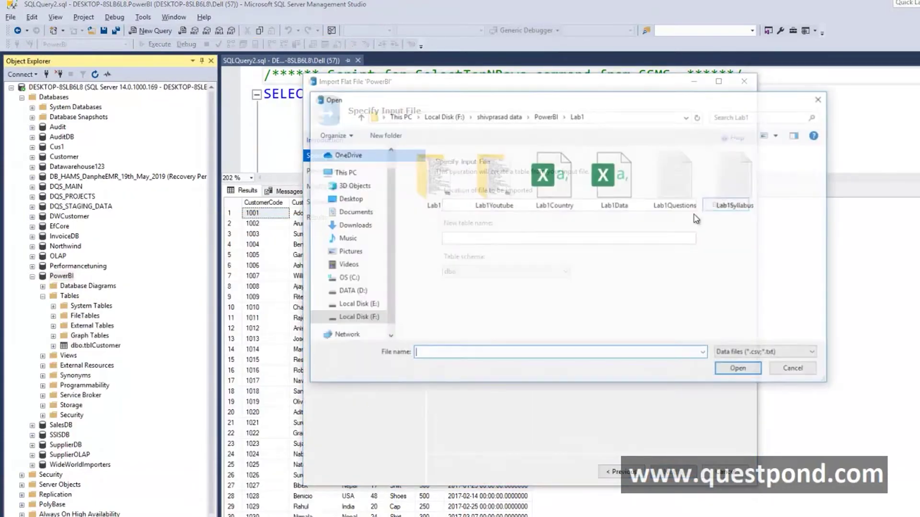
double_click(565, 198)
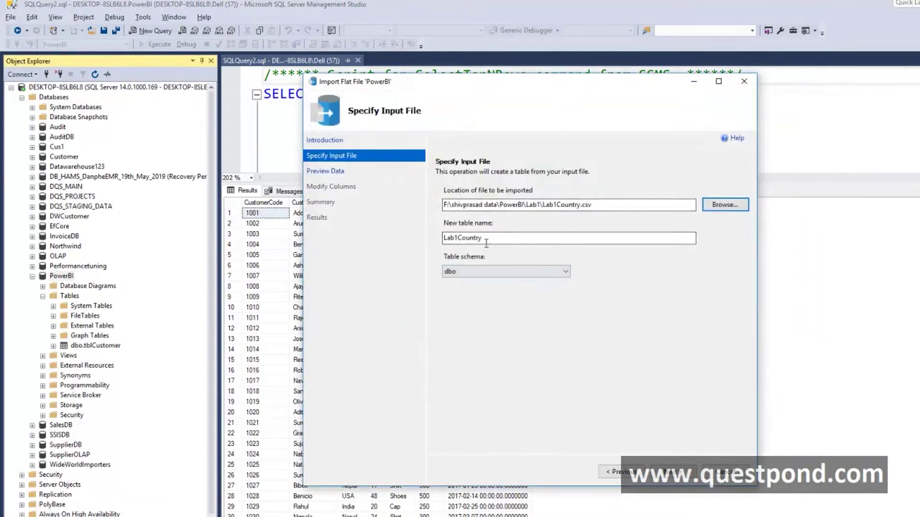
key(BackSpace)
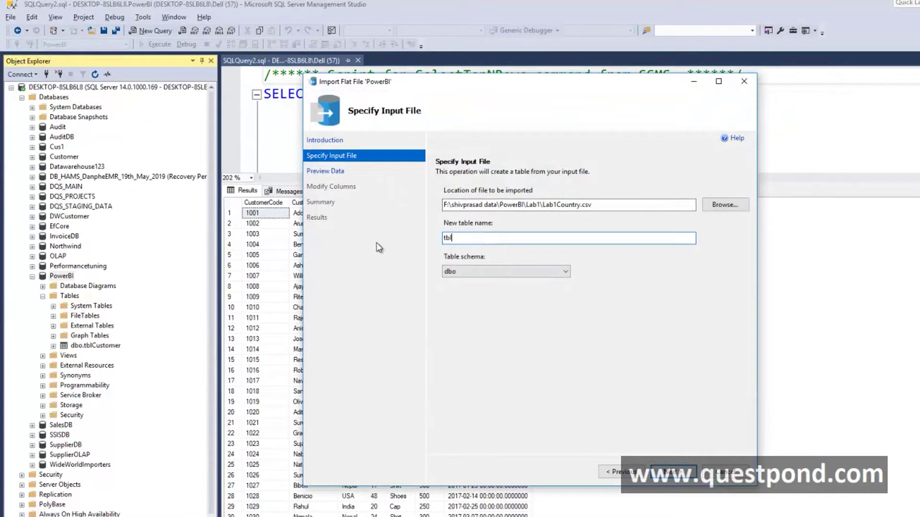
text(tblProducts)
Preview the product data sorted by column1 and move to the column definitions
click(671, 472)
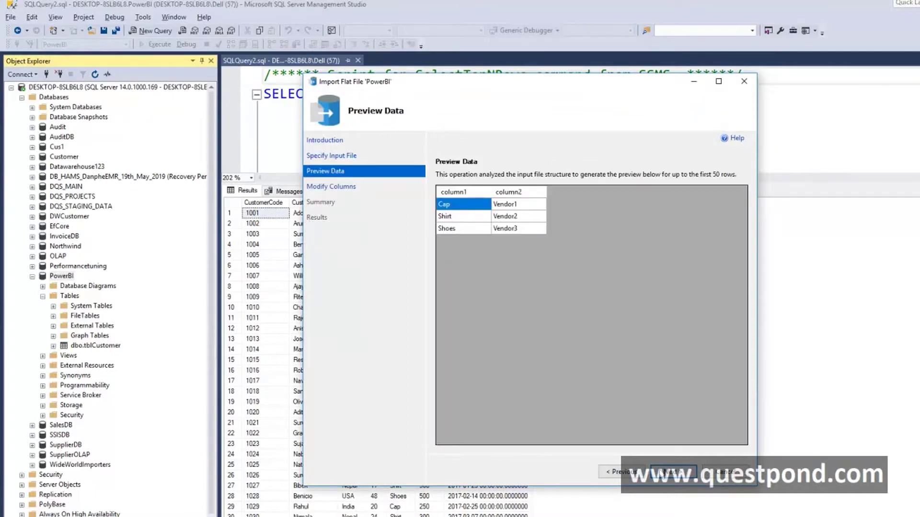
click(464, 191)
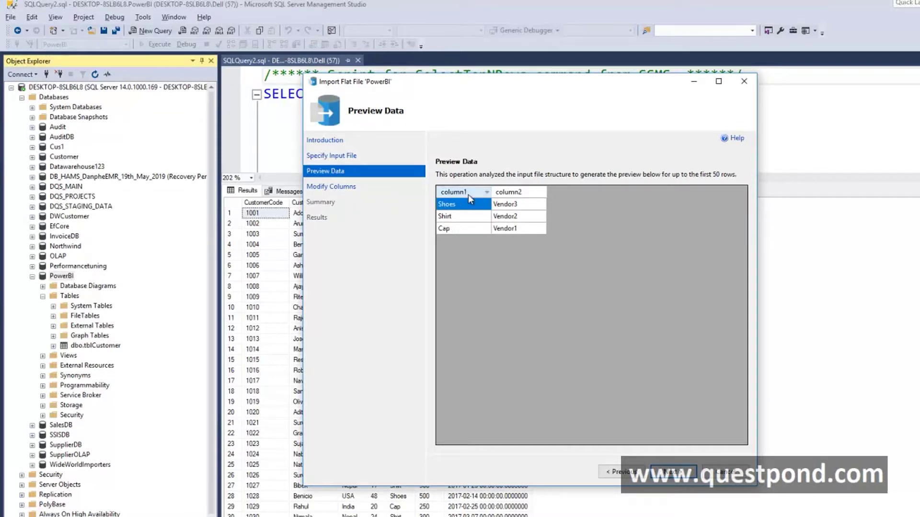
click(667, 467)
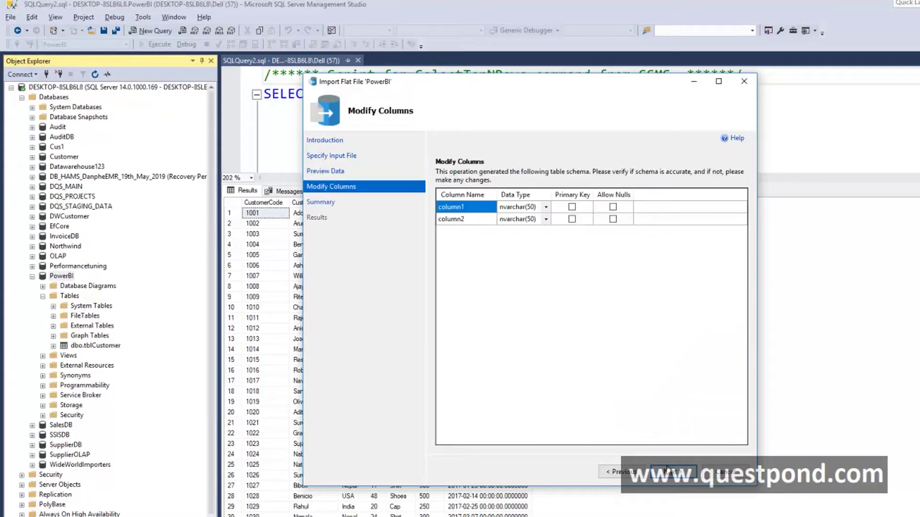
click(466, 208)
click(631, 472)
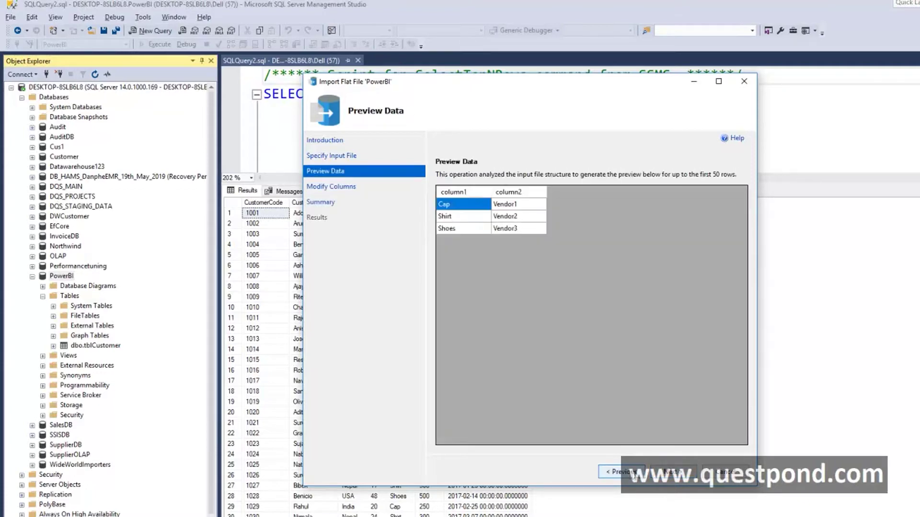
click(673, 472)
Rename the columns to ProductName and VendorName and complete the import
click(473, 210)
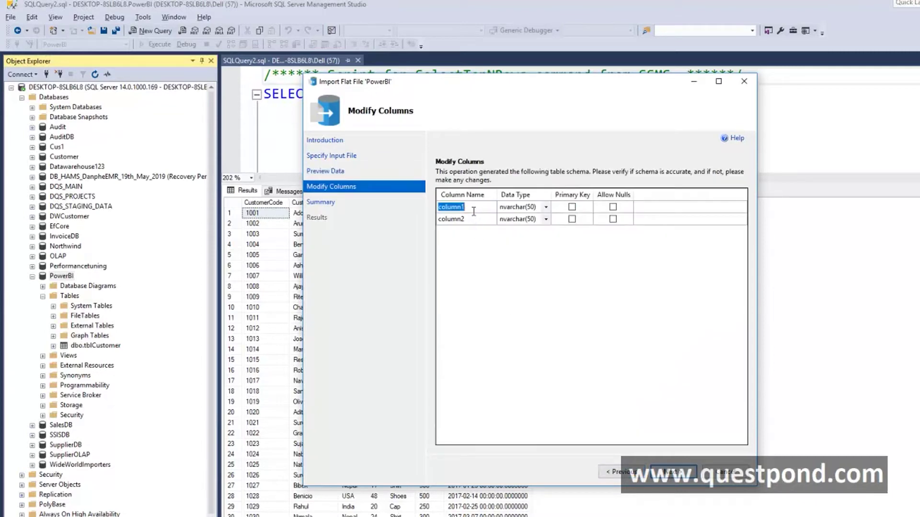
text(ProductName)
click(467, 220)
text(B)
click(679, 474)
click(679, 474)
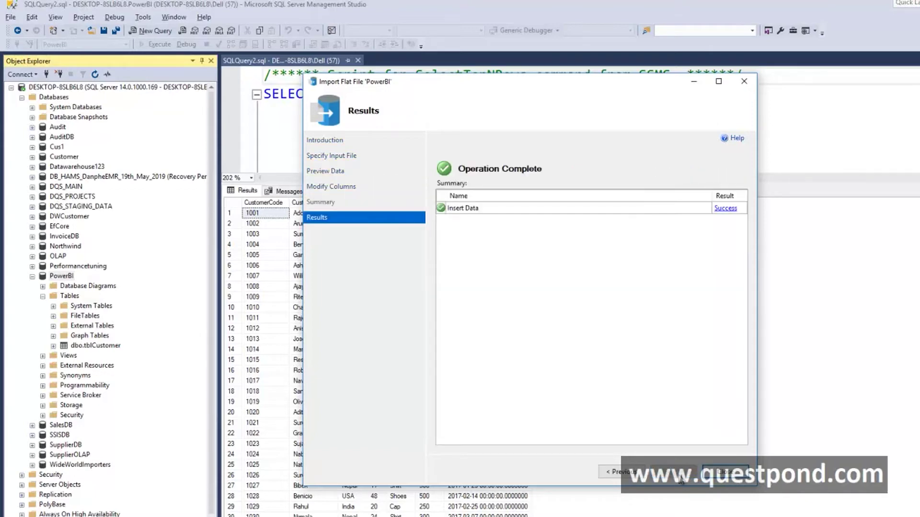
click(721, 474)
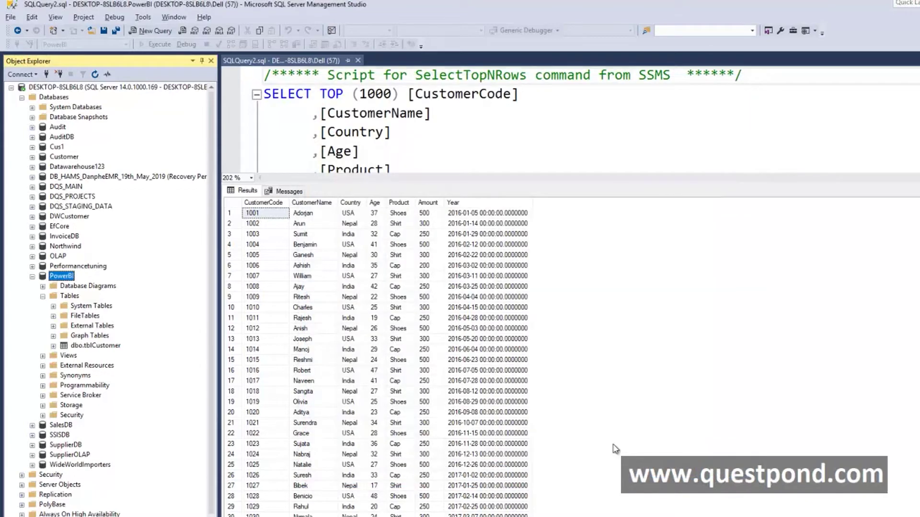
Refresh PowerBI and expand Tables to show dbo.tblCustomer and dbo.tblProducts
right_click(64, 278)
click(113, 426)
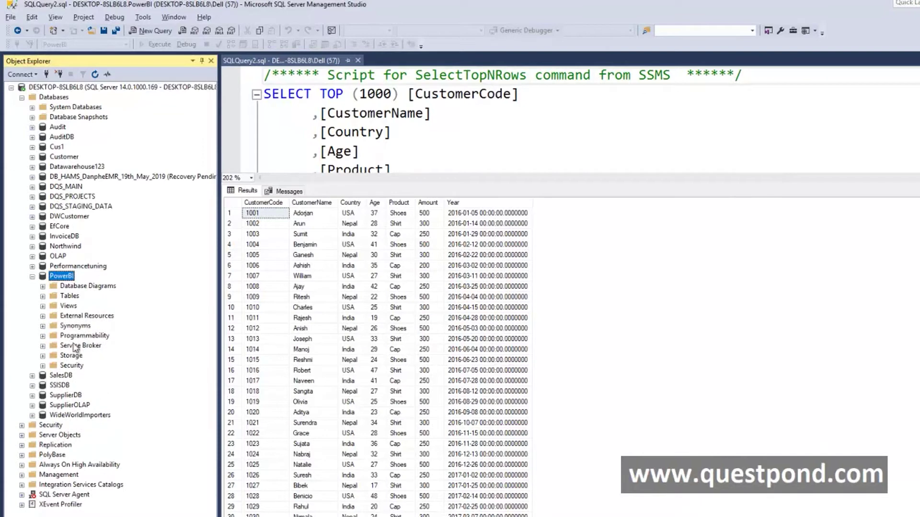
click(43, 297)
click(108, 357)
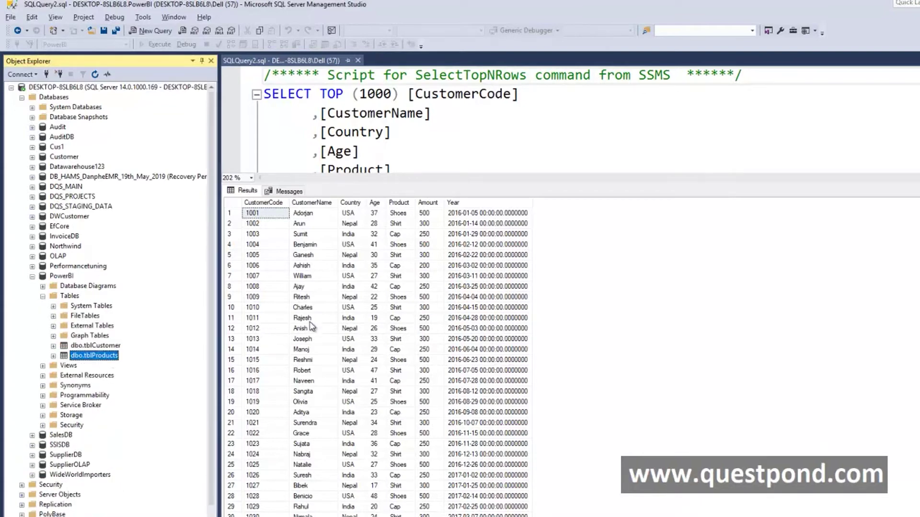
click(101, 349)
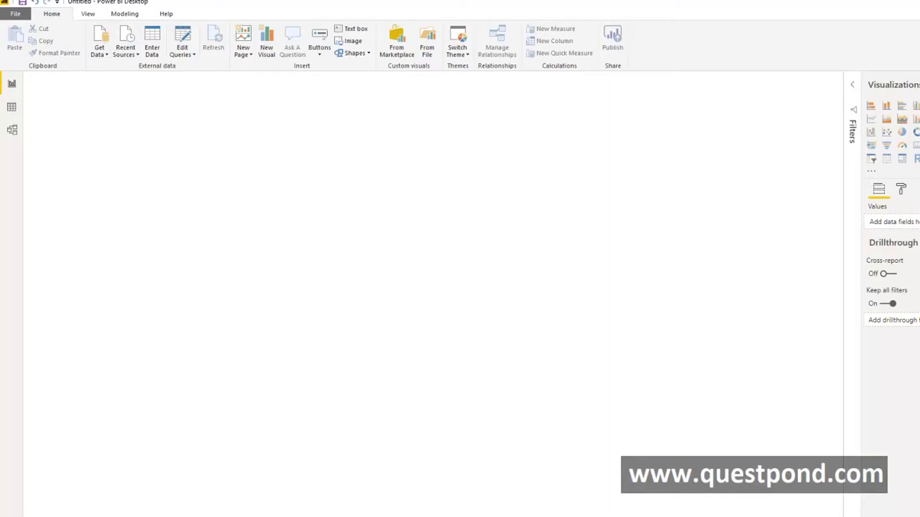
key(alt+Tab)
key(alt+Tab)
Choose SQL Server as the Power BI data source
click(106, 54)
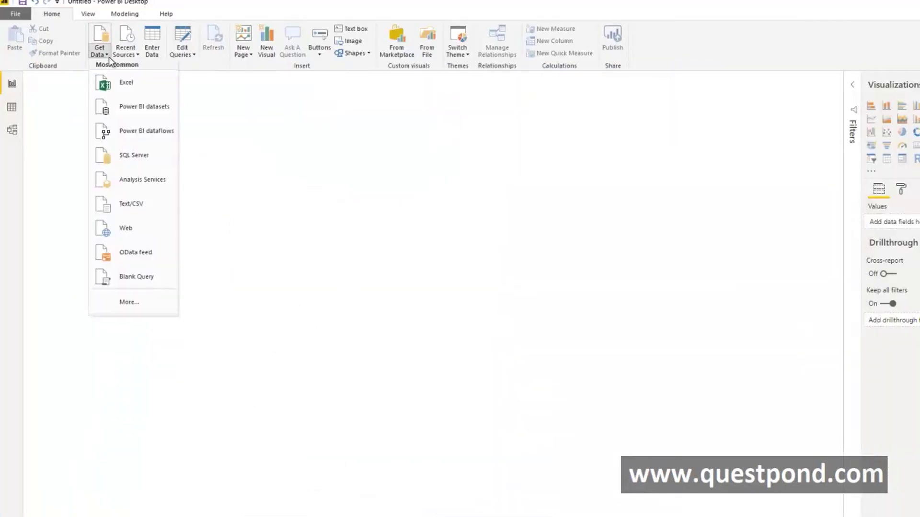
click(127, 155)
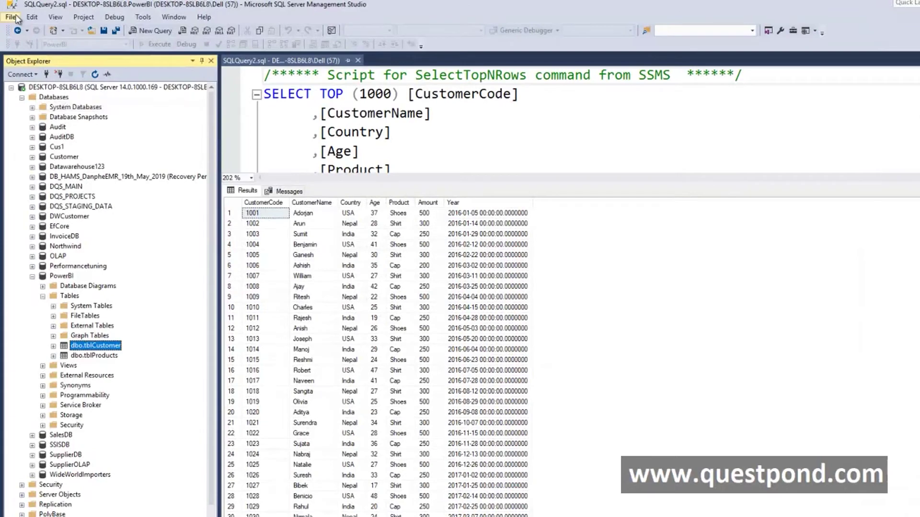
click(10, 17)
click(19, 30)
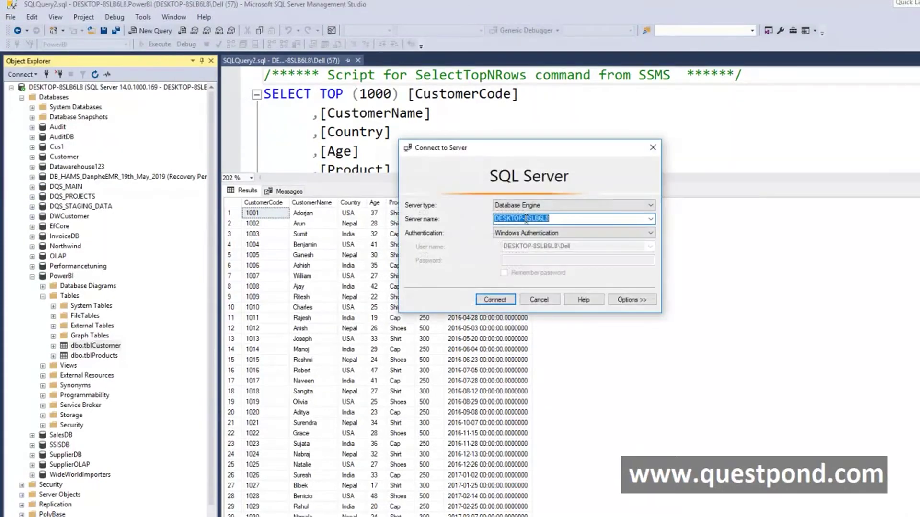
Paste server name DESKTOP-8SLB6L8 into the connection dialog and keep Import connectivity mode
right_click(526, 219)
click(556, 250)
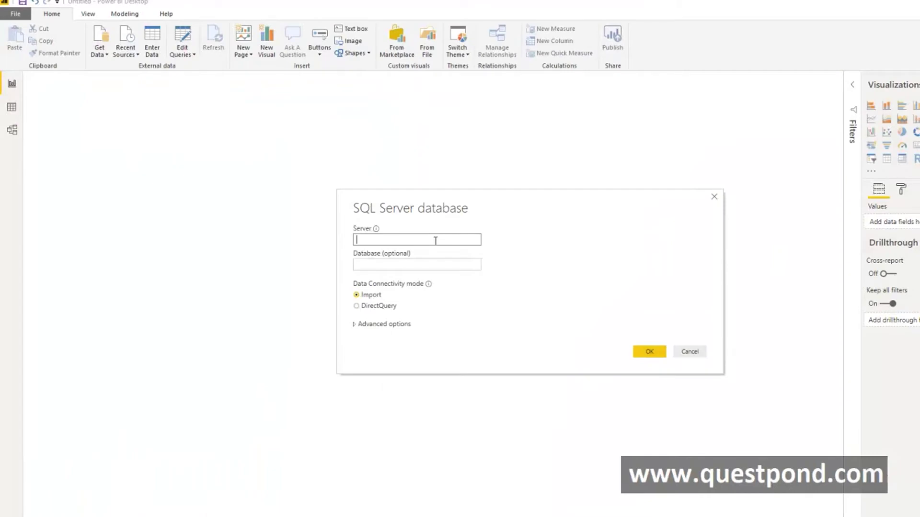
key(ctrl+v)
click(418, 264)
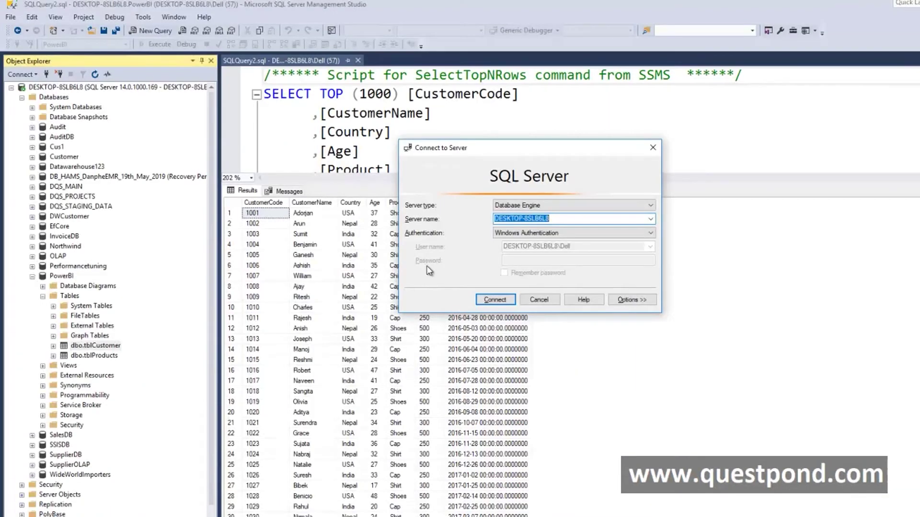
key(Escape)
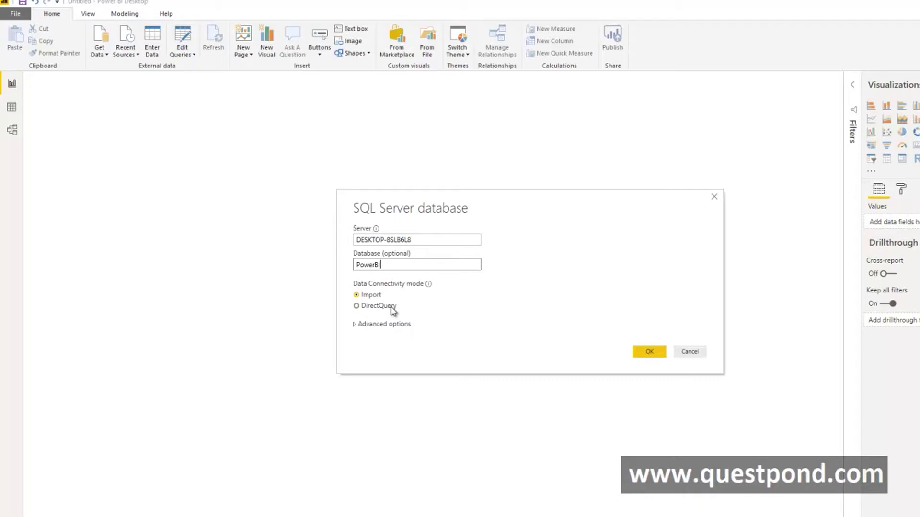
click(388, 307)
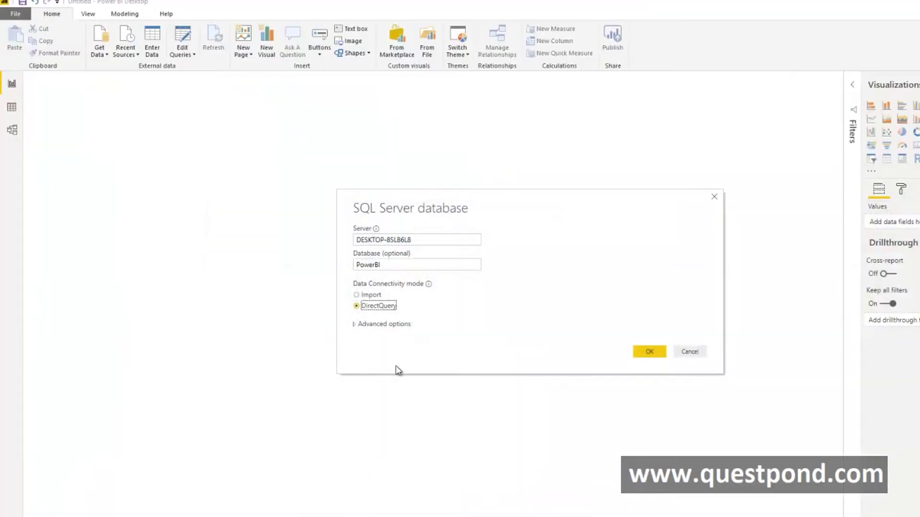
click(370, 296)
Confirm the PowerBI database connection and load tblCustomer and tblProducts into the report
click(649, 352)
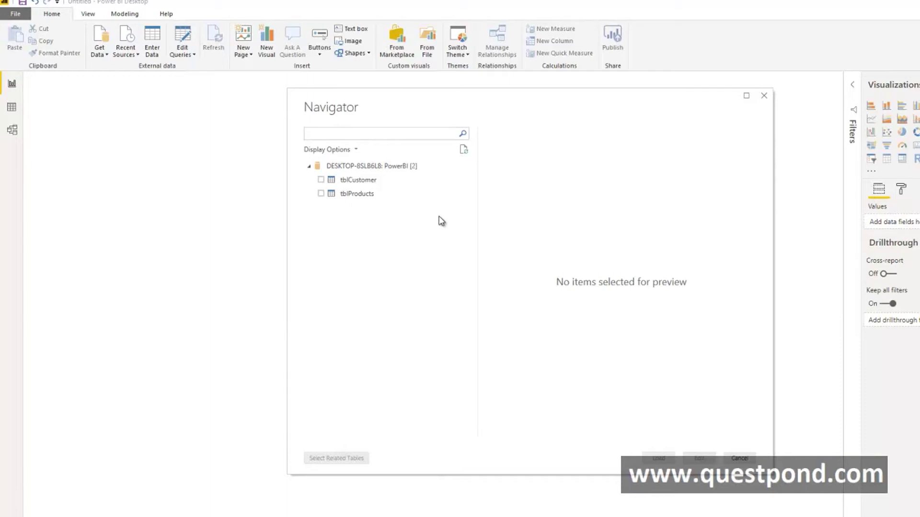
click(320, 180)
click(320, 193)
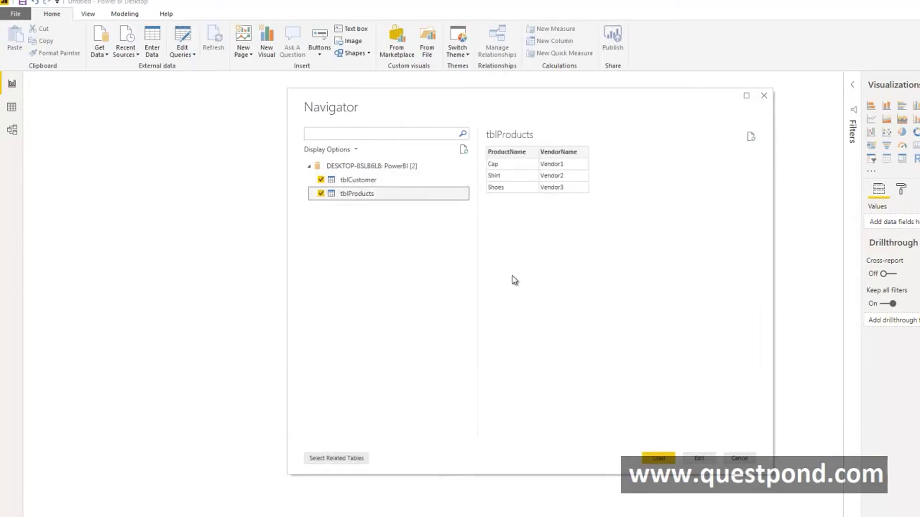
click(659, 459)
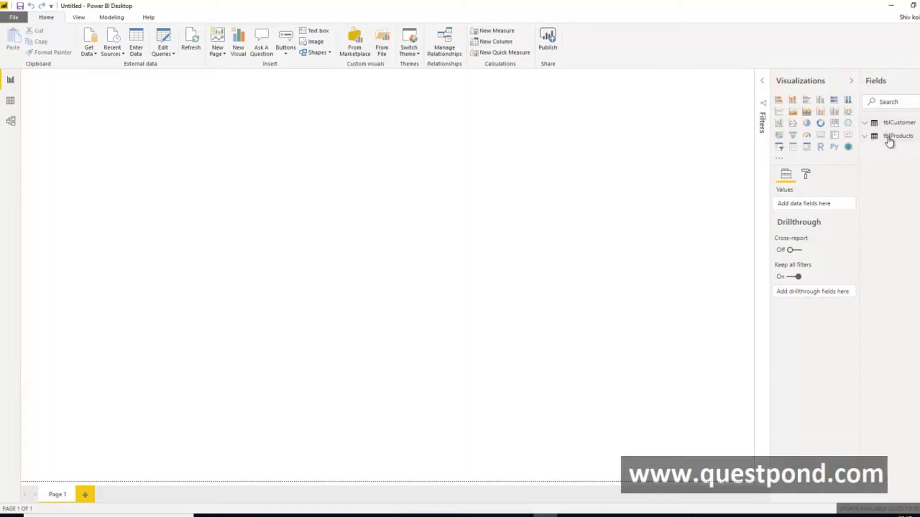
Inspect the tblCustomer and tblProducts fields and their relationship in the model view
click(865, 137)
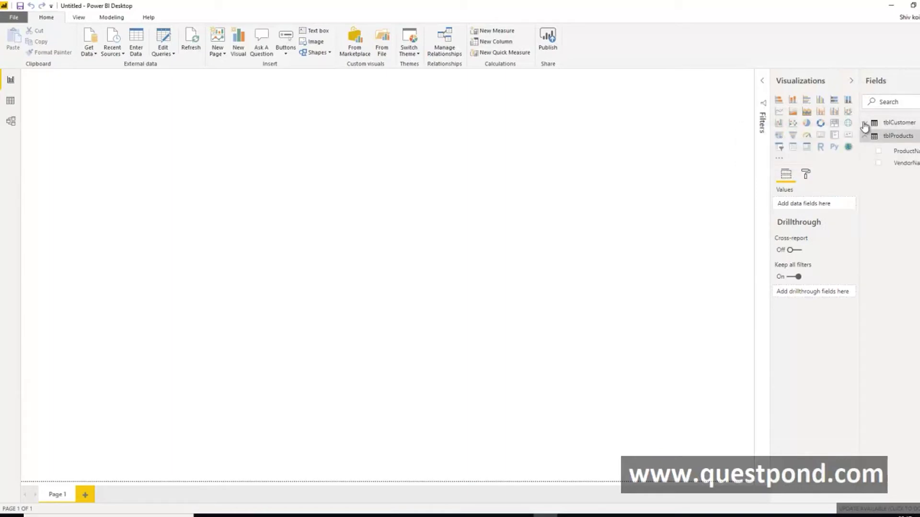
click(865, 124)
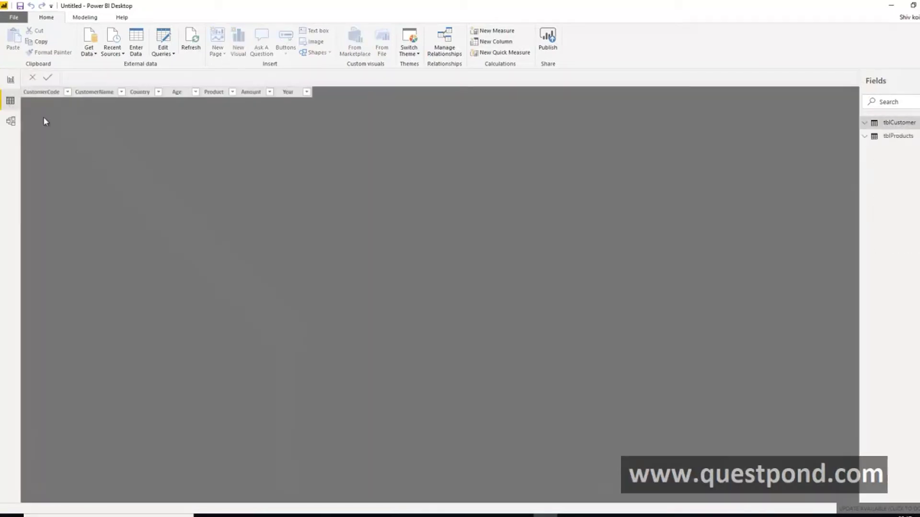
click(10, 122)
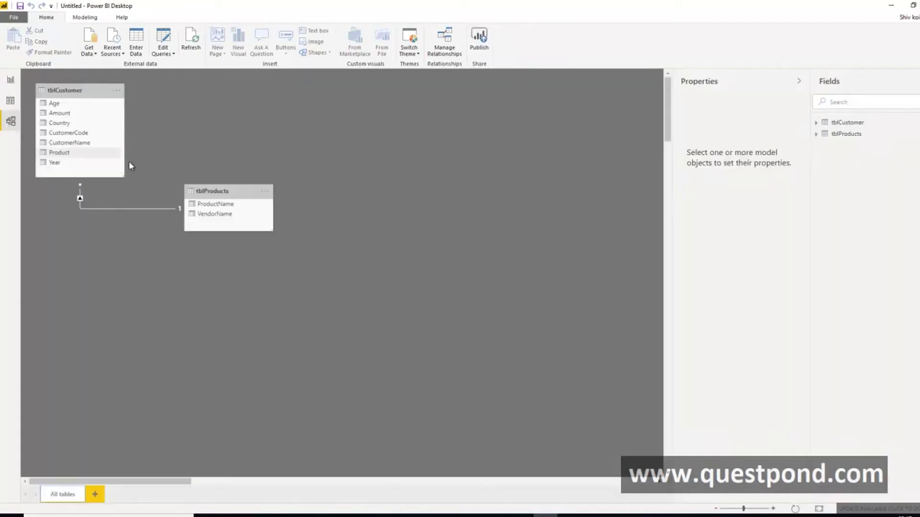
click(11, 80)
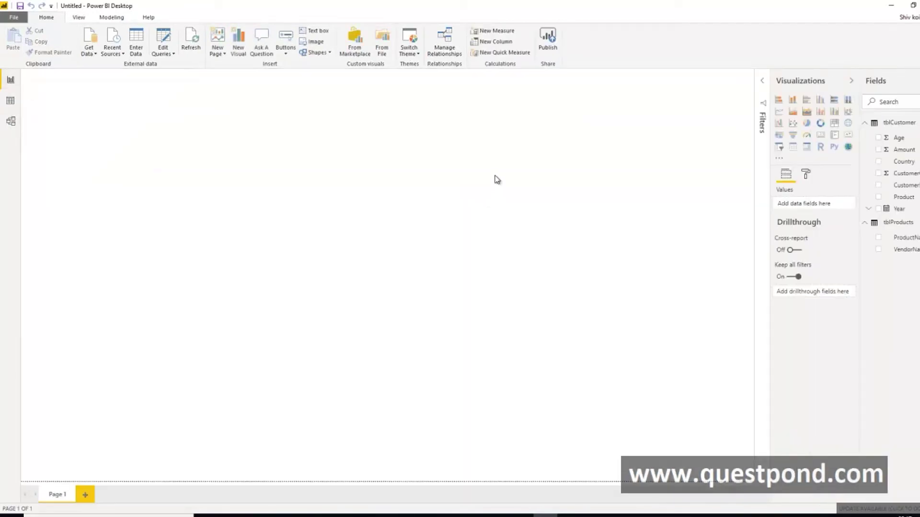
Add a table visual showing CustomerName and Product
click(793, 147)
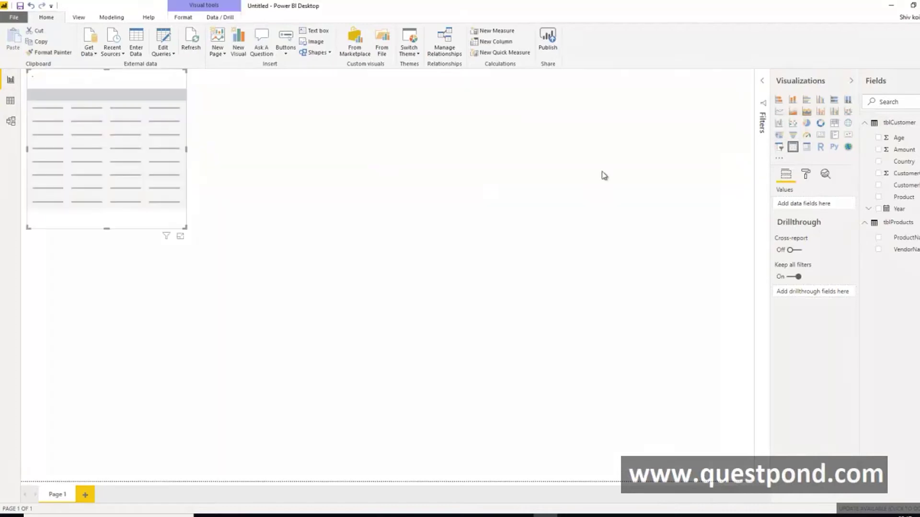
click(878, 184)
click(878, 197)
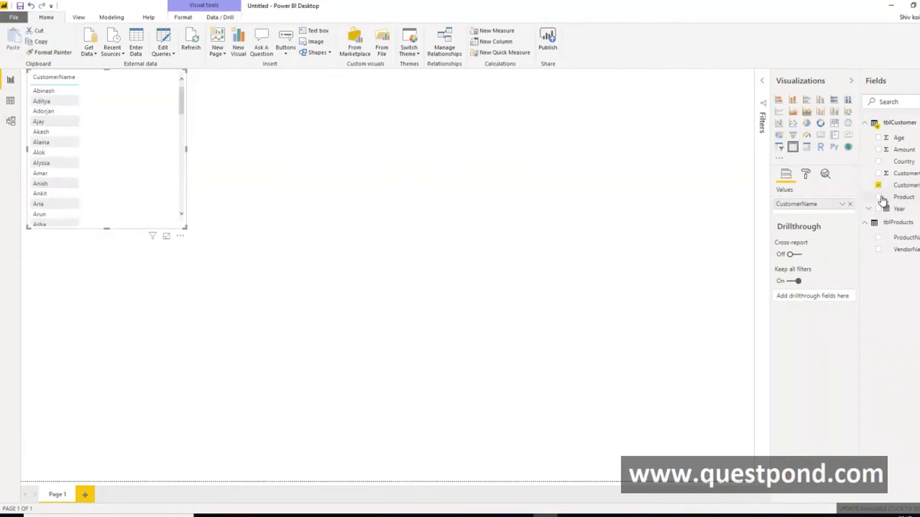
click(509, 217)
Add a second table at the top centre showing VendorName and ProductName
click(793, 147)
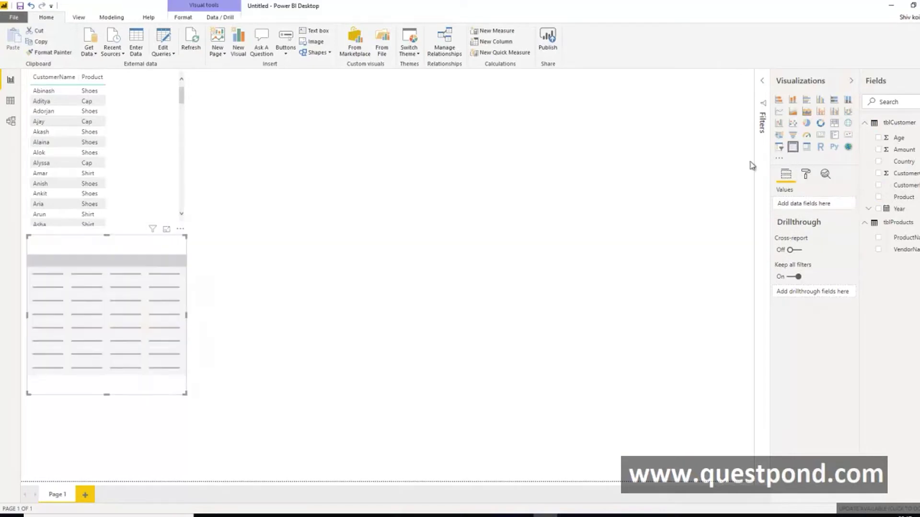
drag(117, 248, 388, 102)
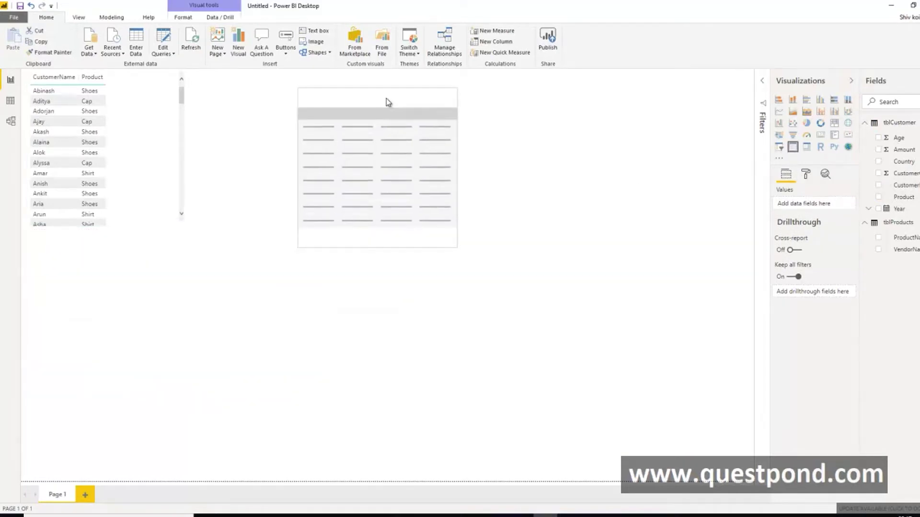
click(878, 250)
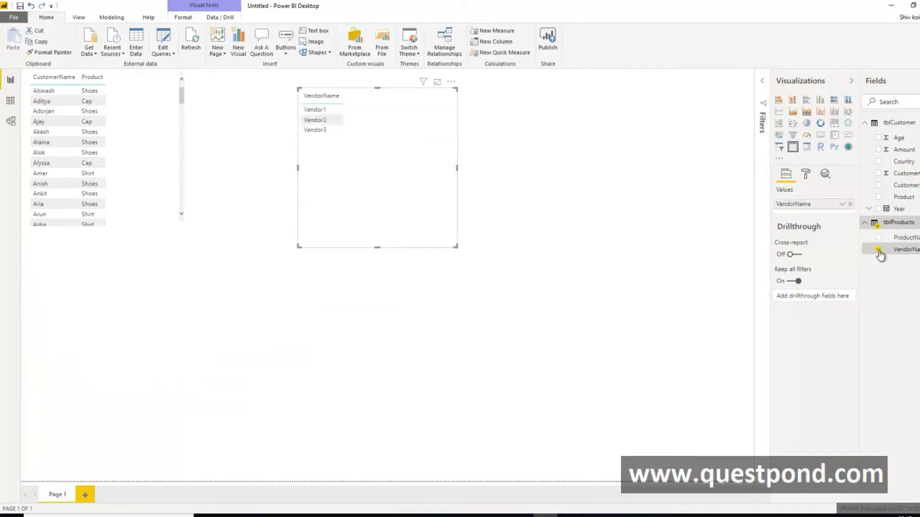
click(878, 238)
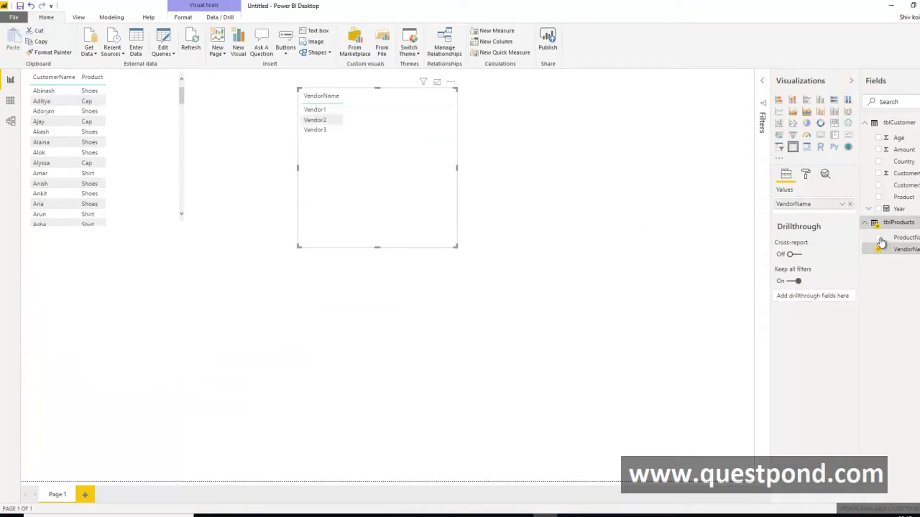
click(594, 258)
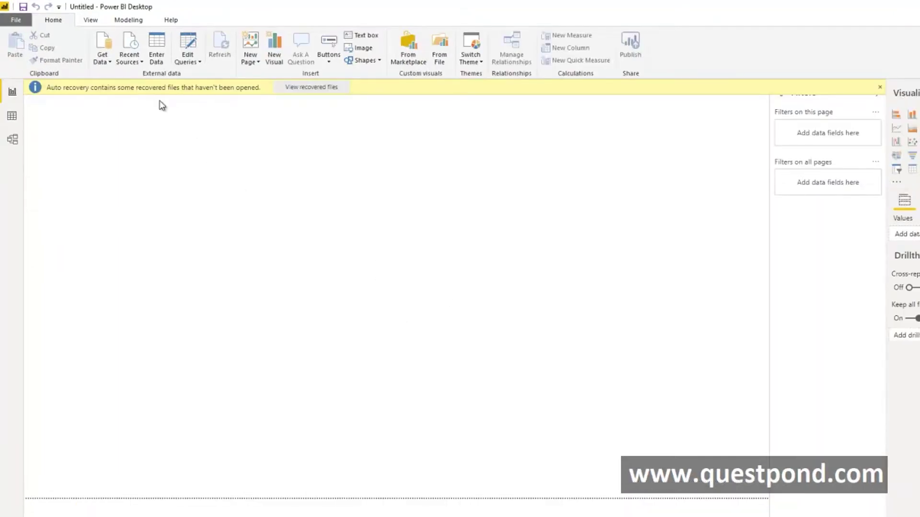
Start a SQL Server connection and copy the server name from SSMS
click(108, 62)
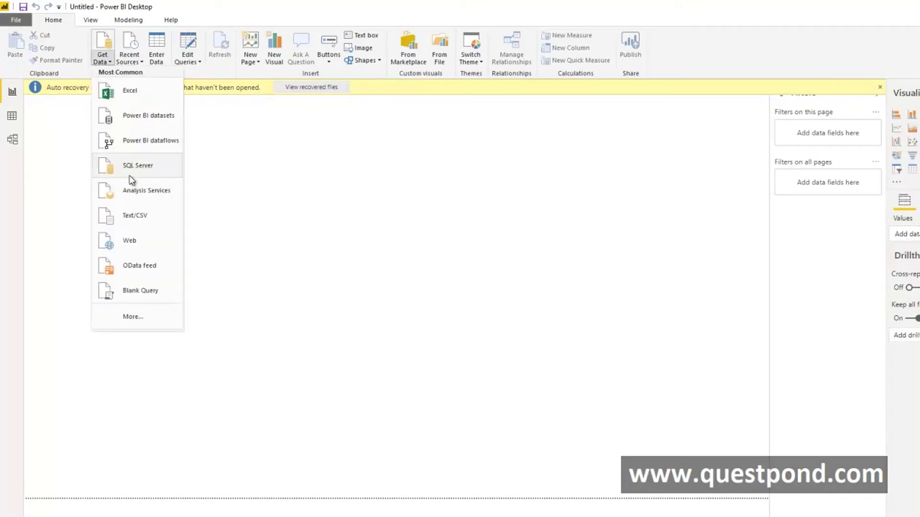
click(130, 171)
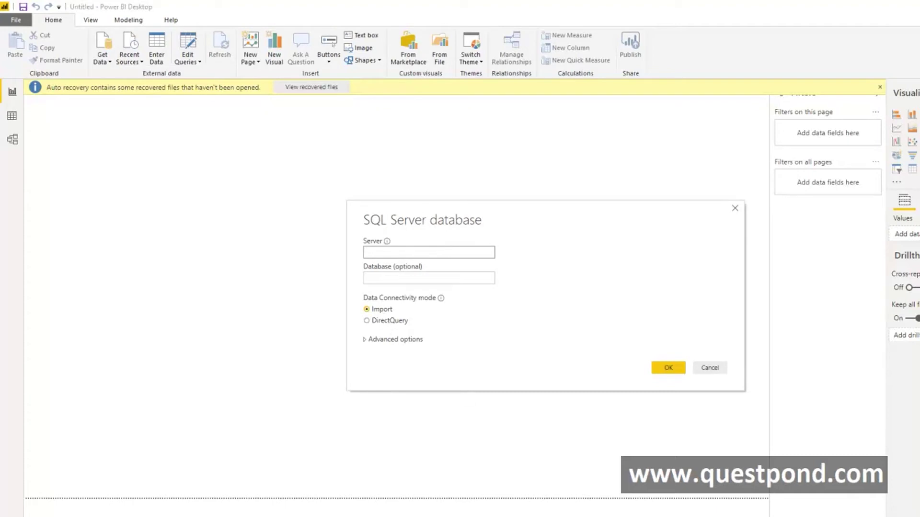
key(alt+Tab)
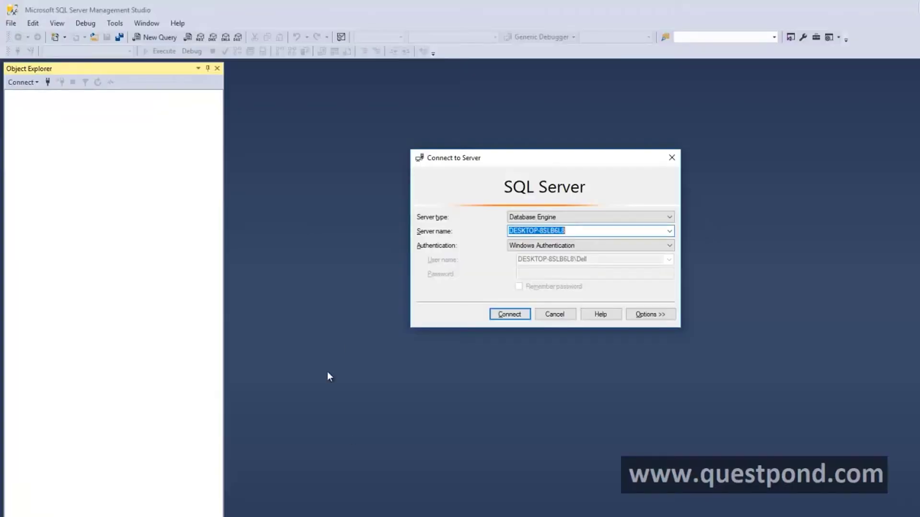
right_click(543, 234)
click(566, 269)
click(525, 313)
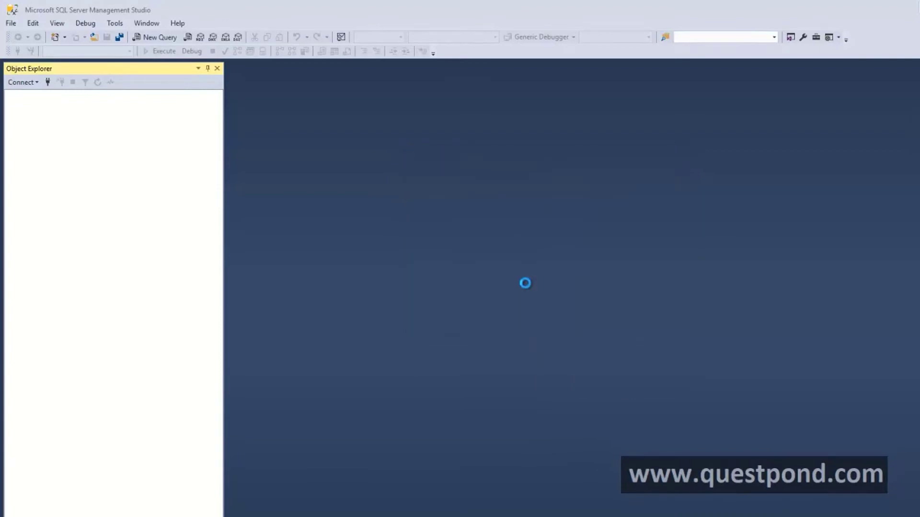
key(alt+Tab)
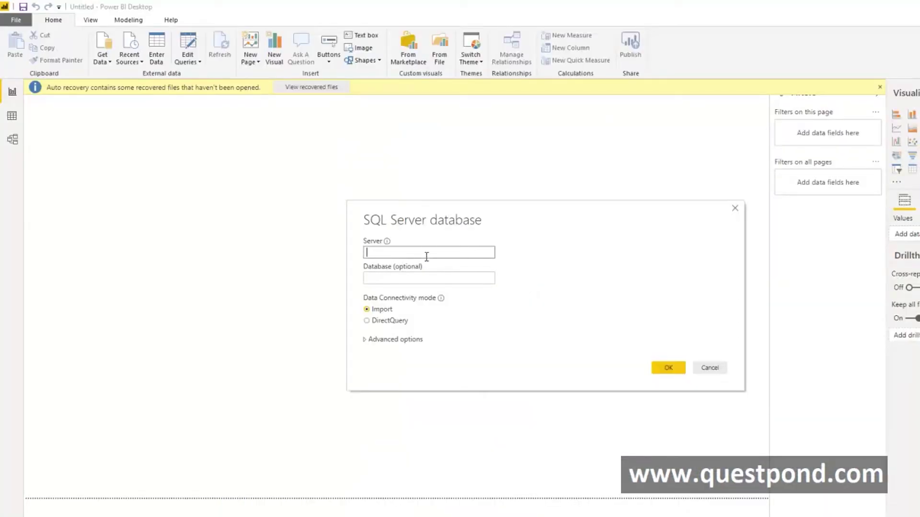
Enter the copied server name and database PowerBI, then bring up the testy report
key(ctrl+v)
click(422, 278)
text(Powe)
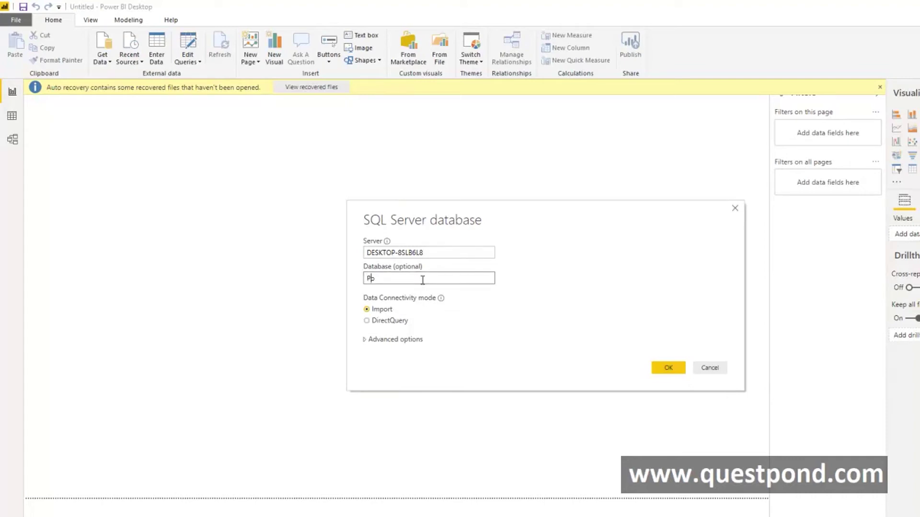
text(rBI)
mouse_move(509, 516)
click(599, 515)
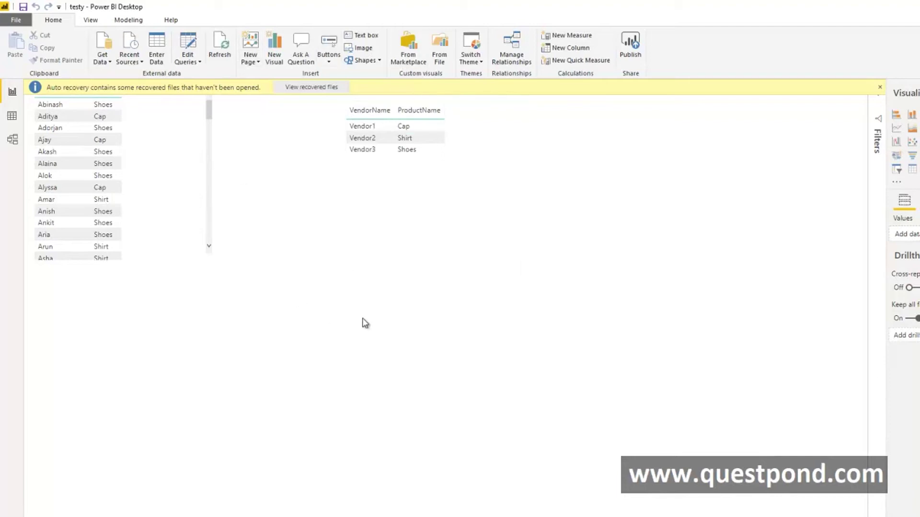
Switch back to the Untitled report's SQL Server dialog for the PowerBI database
key(alt+Tab)
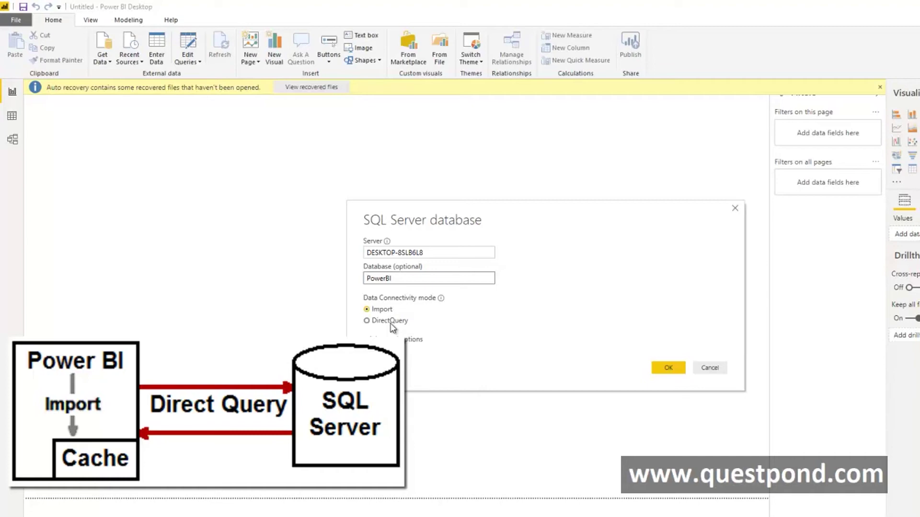
Connect in DirectQuery mode and load tblCustomer and tblProducts
click(390, 322)
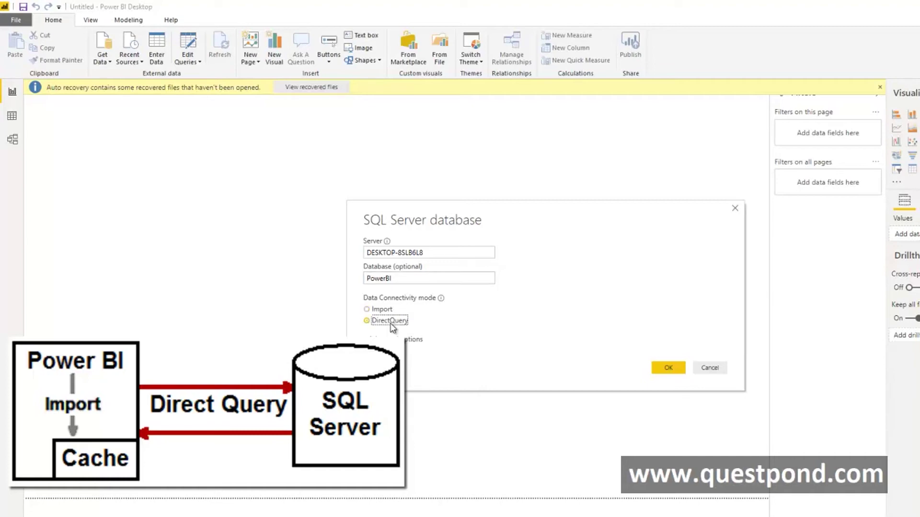
click(669, 370)
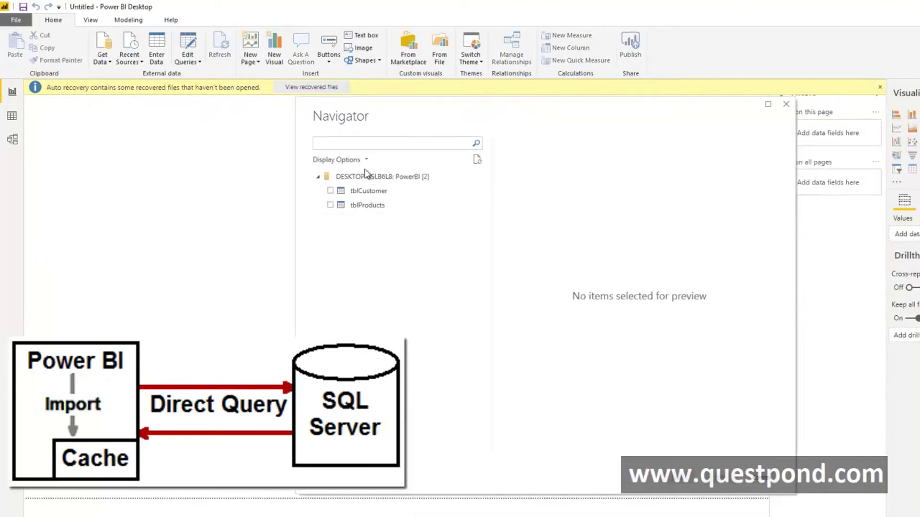
click(330, 191)
click(330, 205)
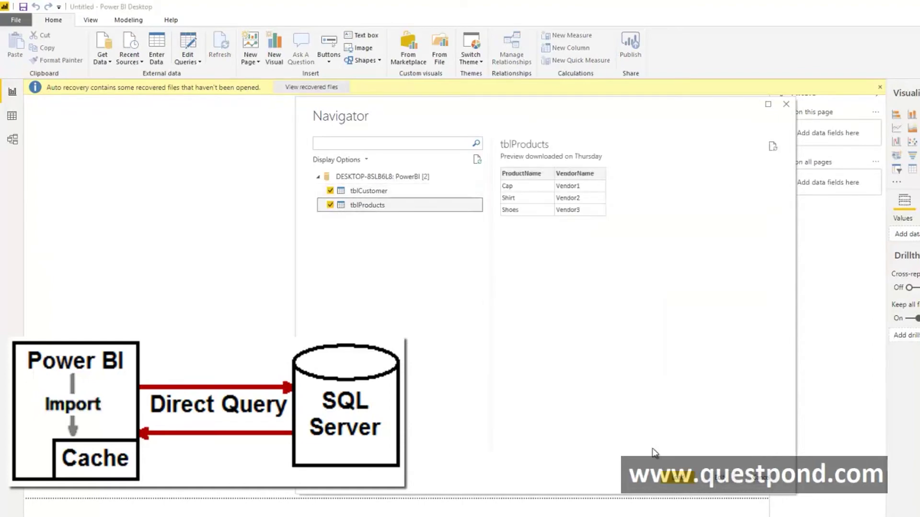
click(676, 478)
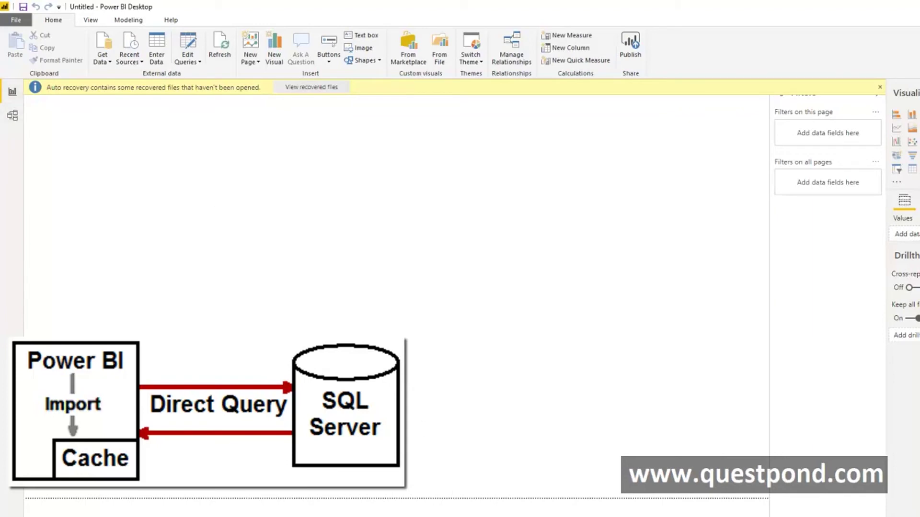
click(604, 510)
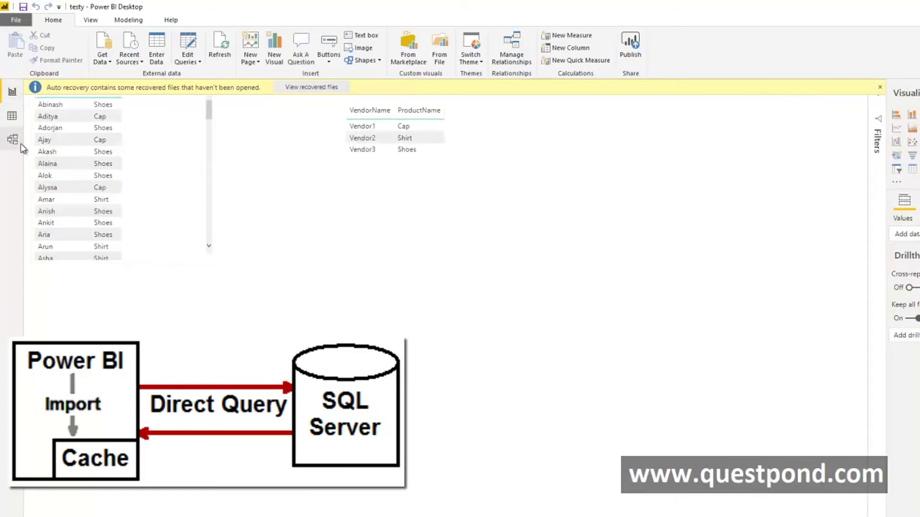
click(12, 119)
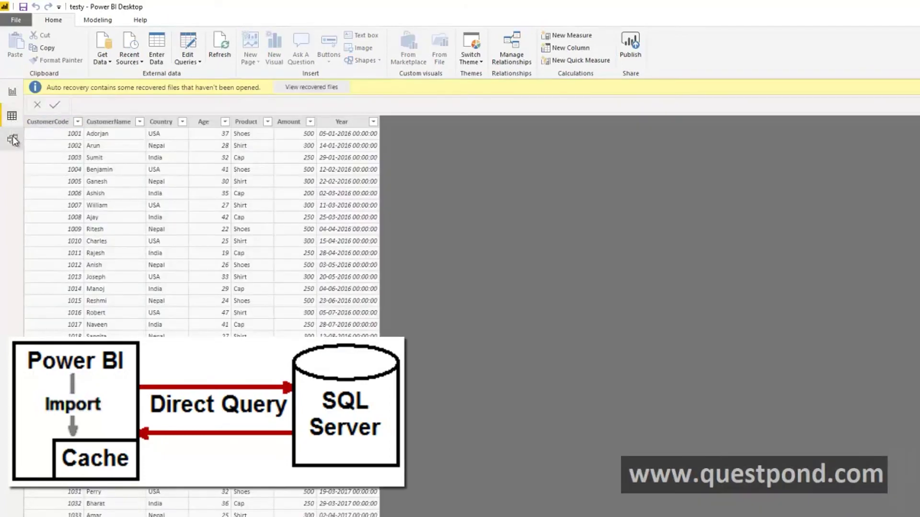
click(13, 139)
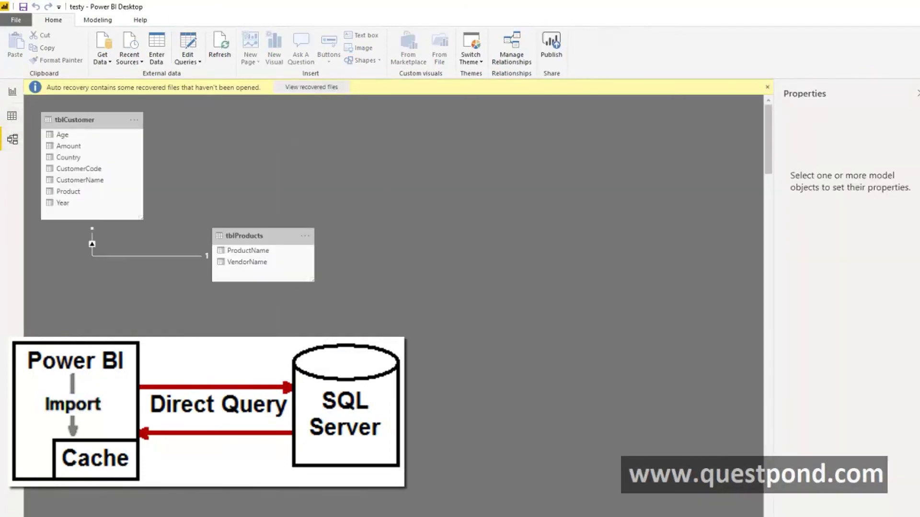
click(479, 510)
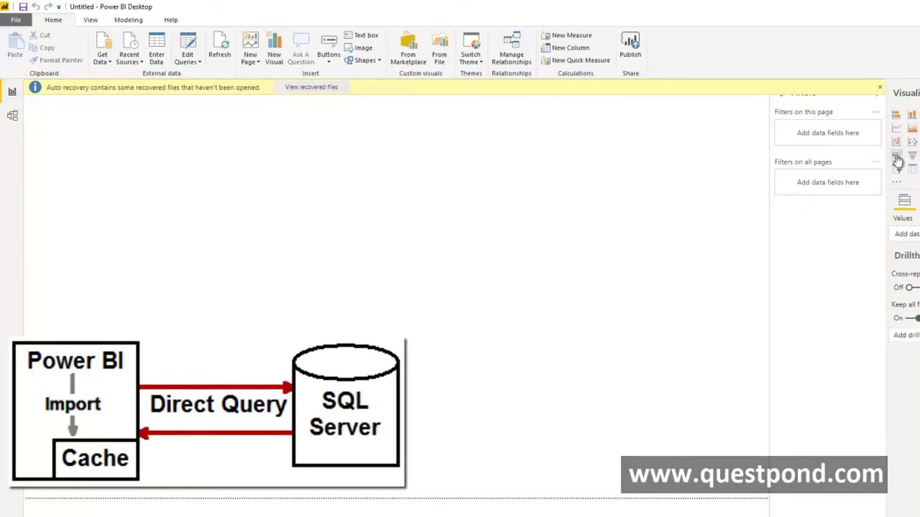
Add an Amount and CustomerName table totalling 34600, then switch to SSMS
click(912, 168)
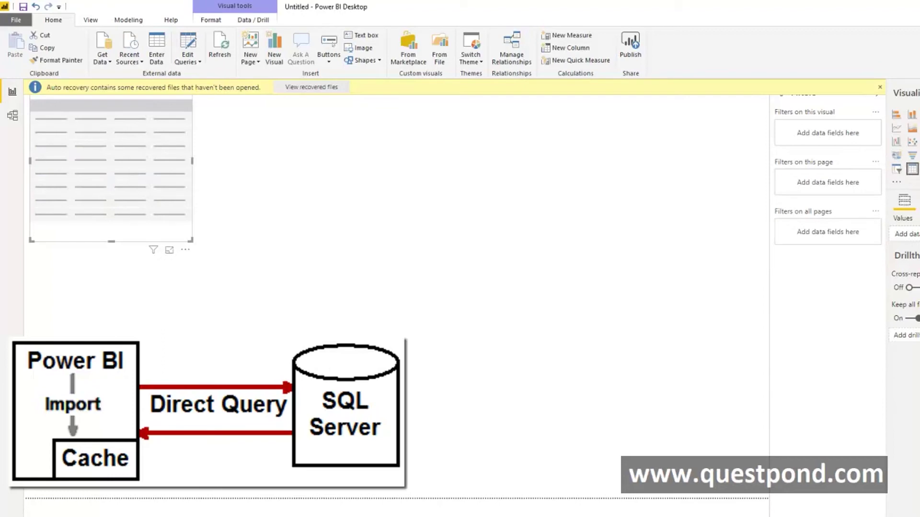
click(918, 134)
click(917, 149)
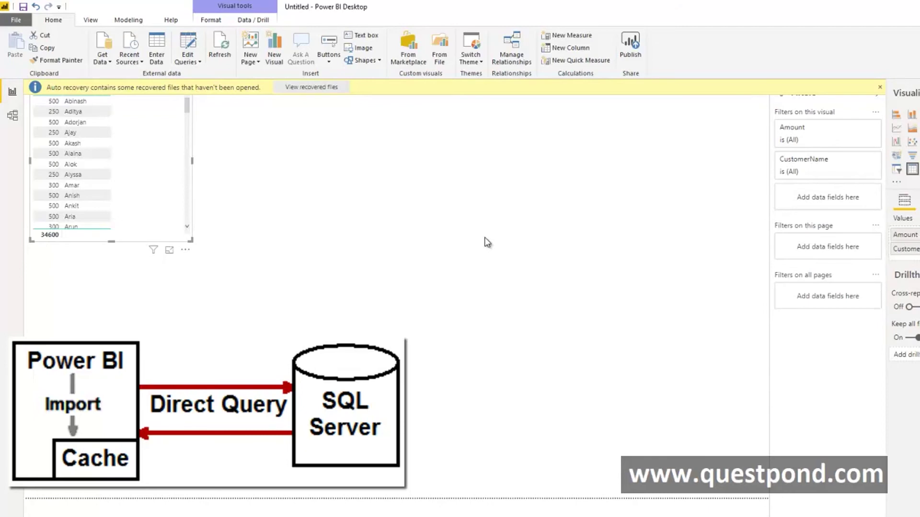
drag(169, 125, 198, 224)
click(283, 232)
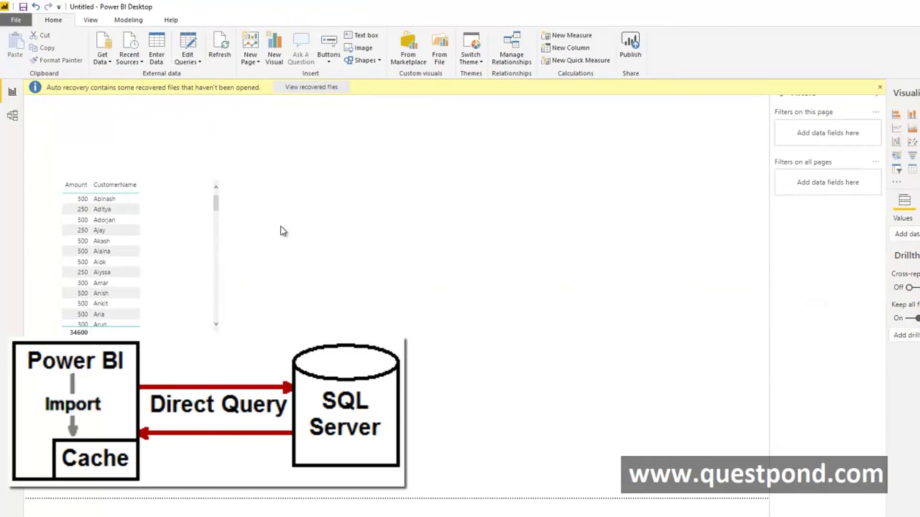
click(411, 515)
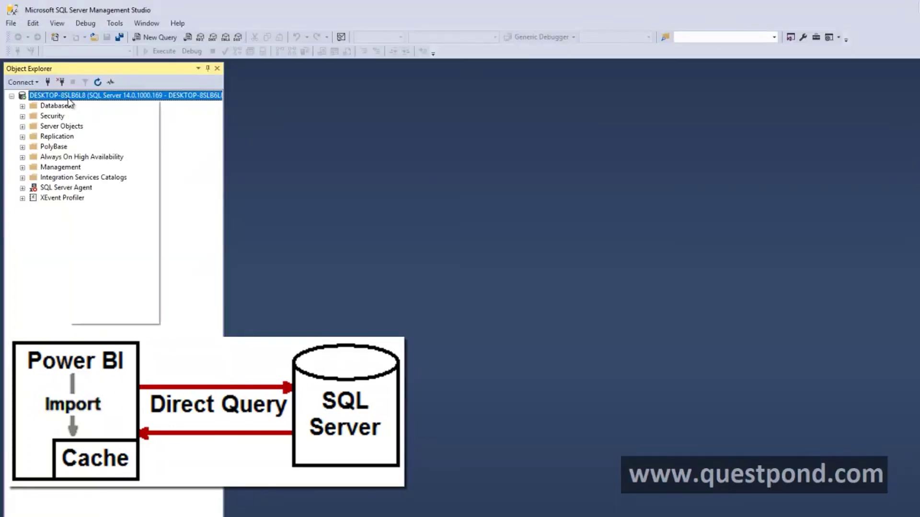
Stop the local MSSQLSERVER service from Object Explorer and confirm
right_click(69, 98)
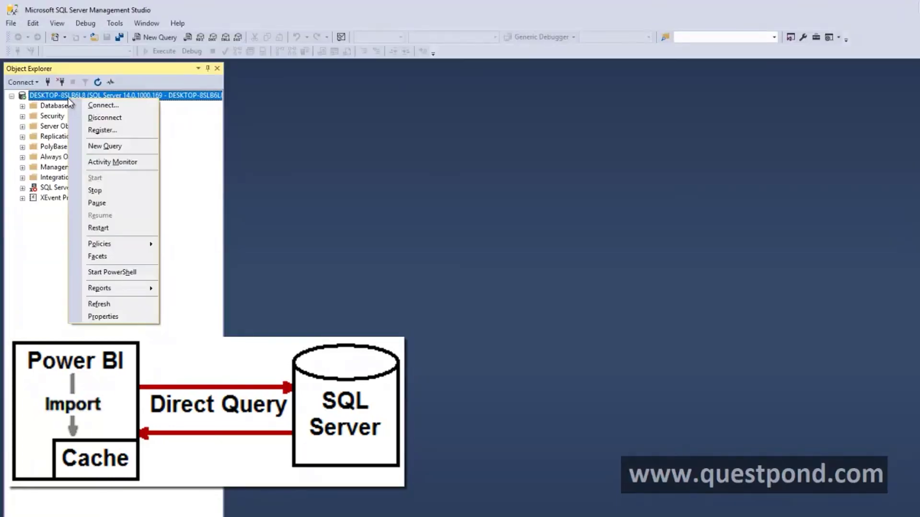
click(93, 189)
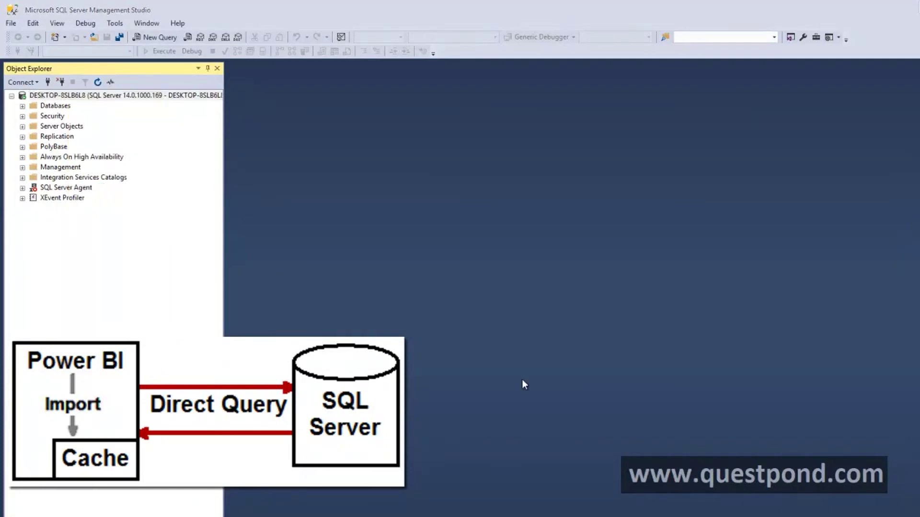
click(272, 61)
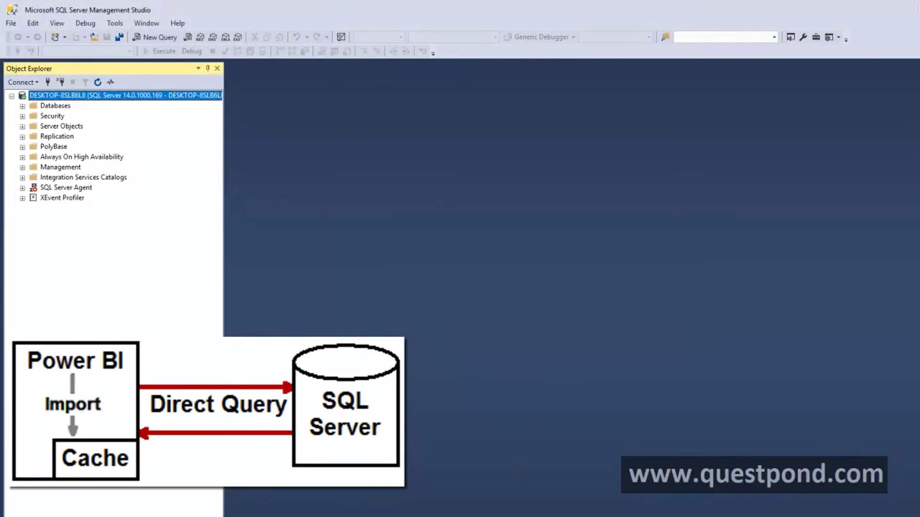
In testy, add a stacked bar chart of Amount broken down by Product
click(606, 512)
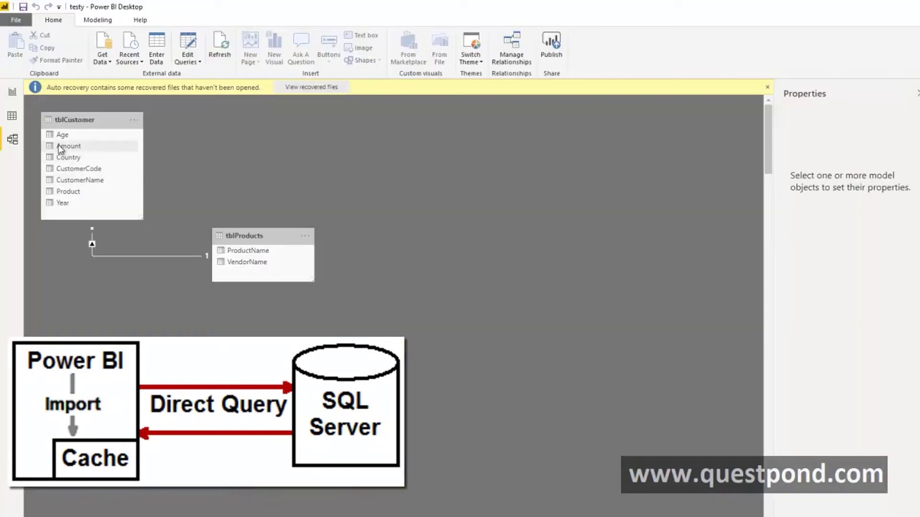
click(12, 115)
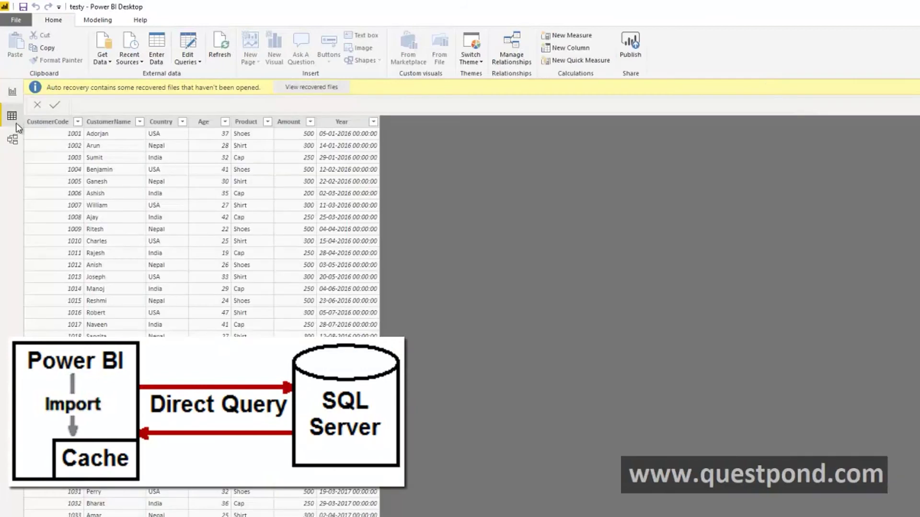
click(13, 92)
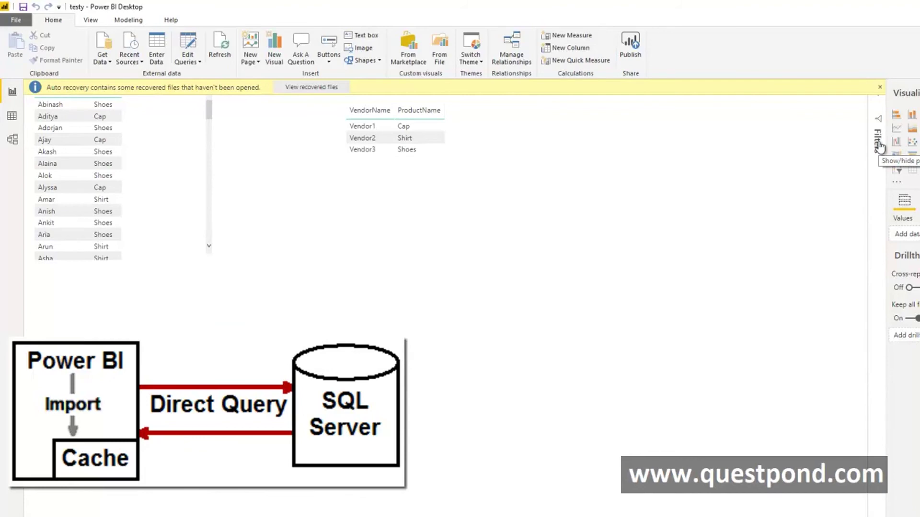
click(896, 115)
drag(131, 296, 371, 218)
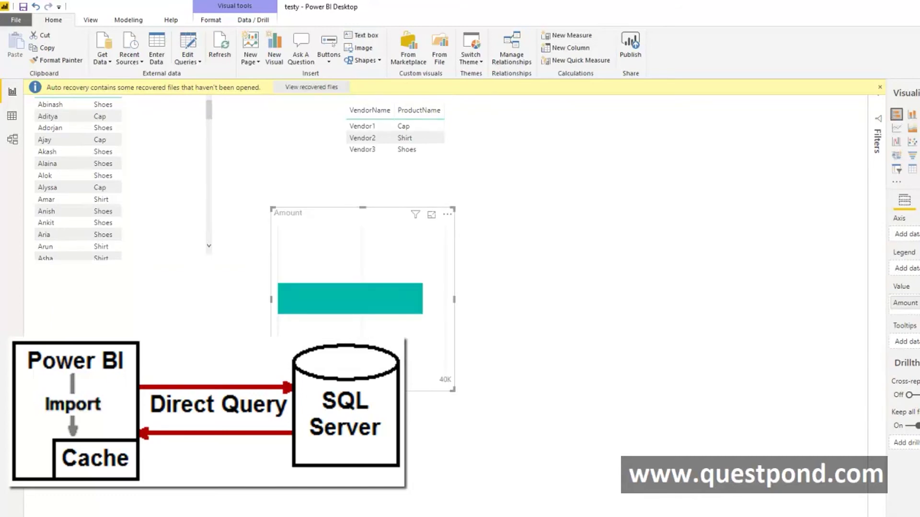
drag(432, 267, 490, 264)
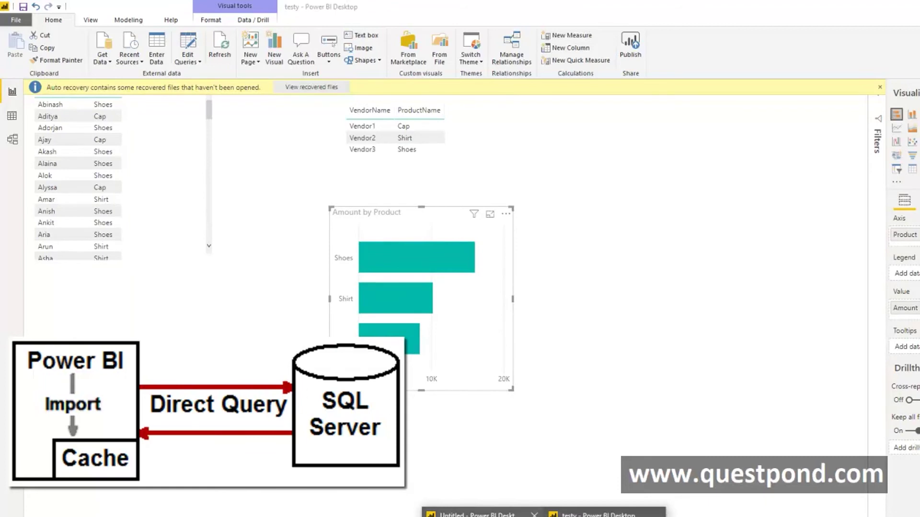
Check testy's customer data, then return to the Untitled report
click(475, 515)
click(598, 515)
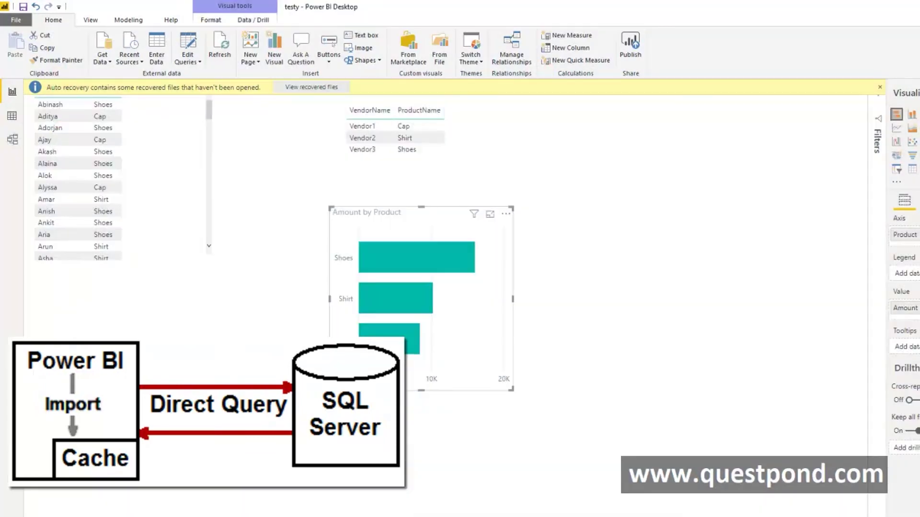
click(12, 116)
click(476, 515)
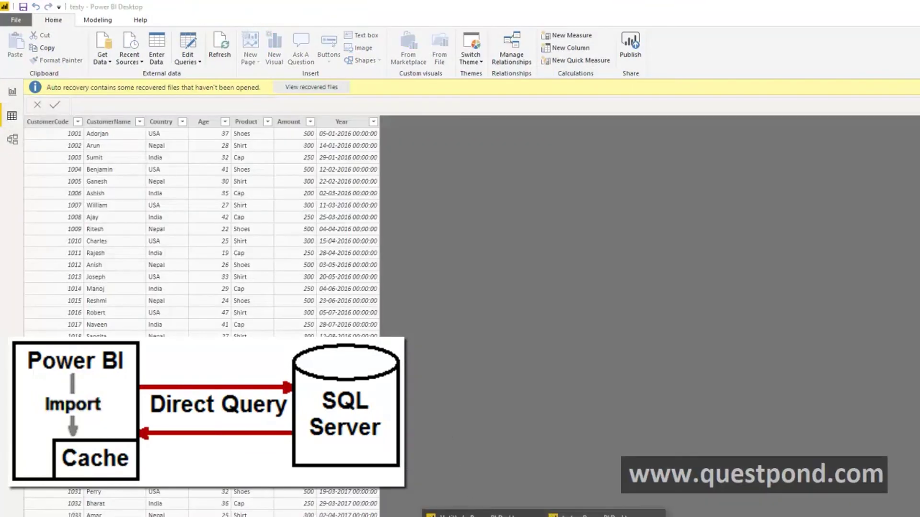
click(469, 514)
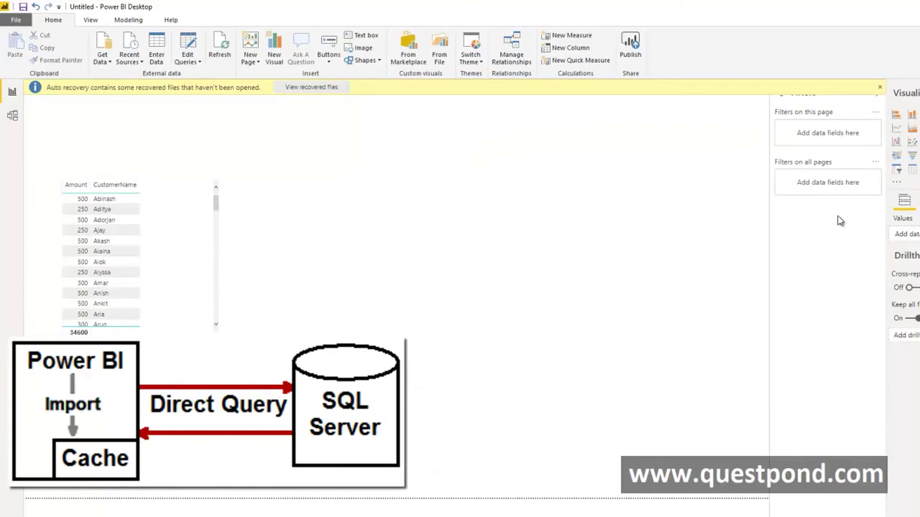
Add a table of Amount, CustomerName, Year and Product sorted by Amount, and open the error details
click(912, 169)
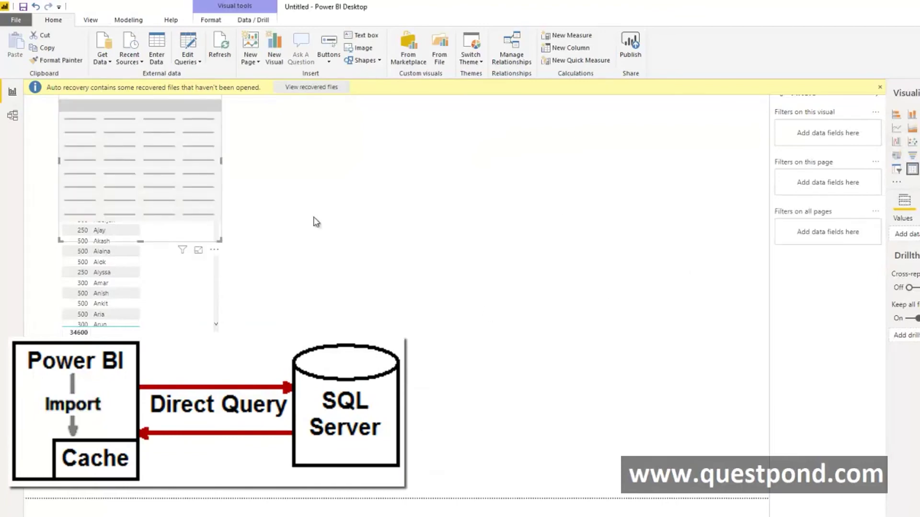
drag(68, 99, 408, 167)
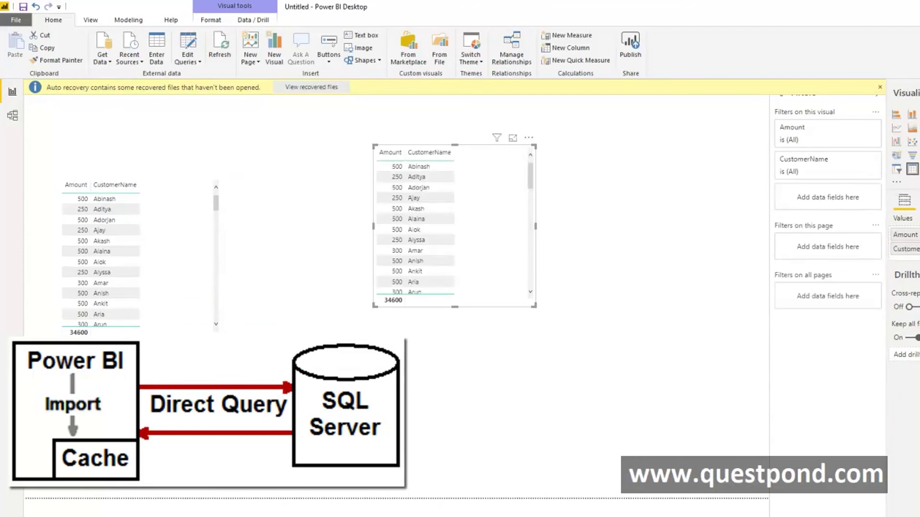
click(581, 420)
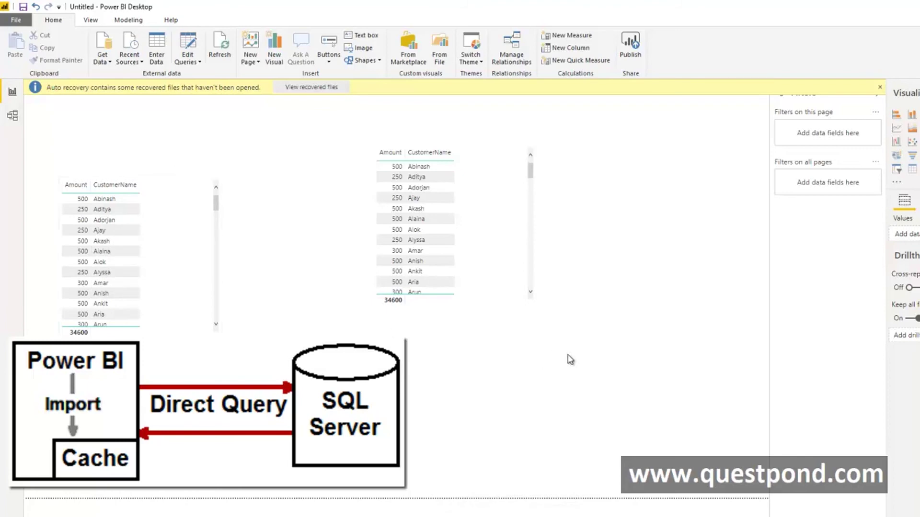
click(506, 275)
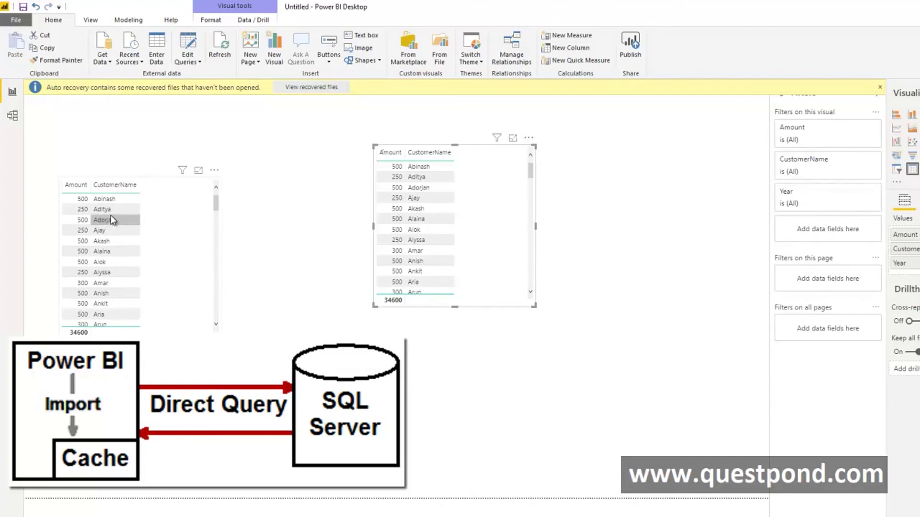
click(380, 153)
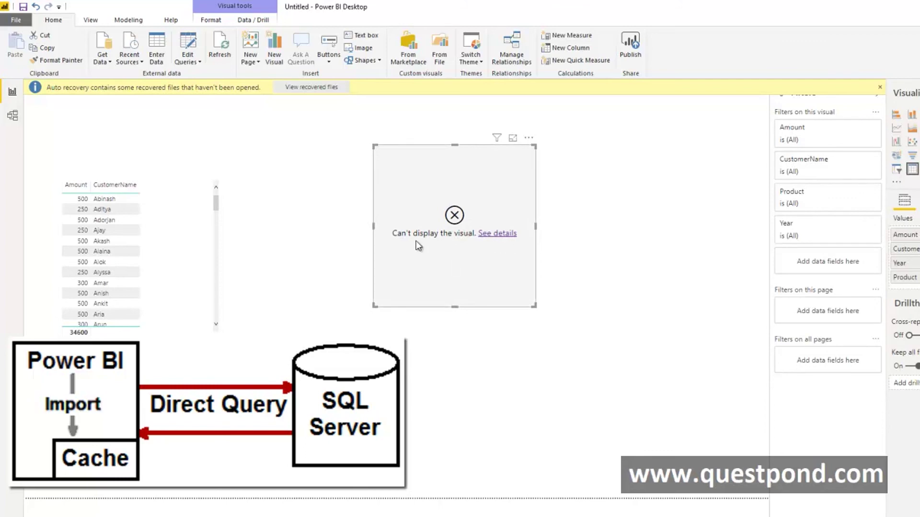
click(496, 234)
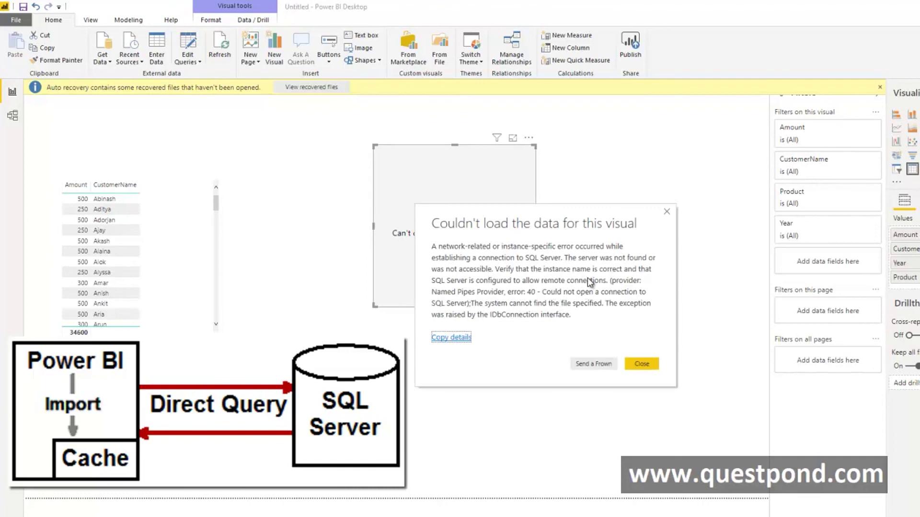
Close the 'Couldn't load the data for this visual' details and deselect the failed table
click(640, 364)
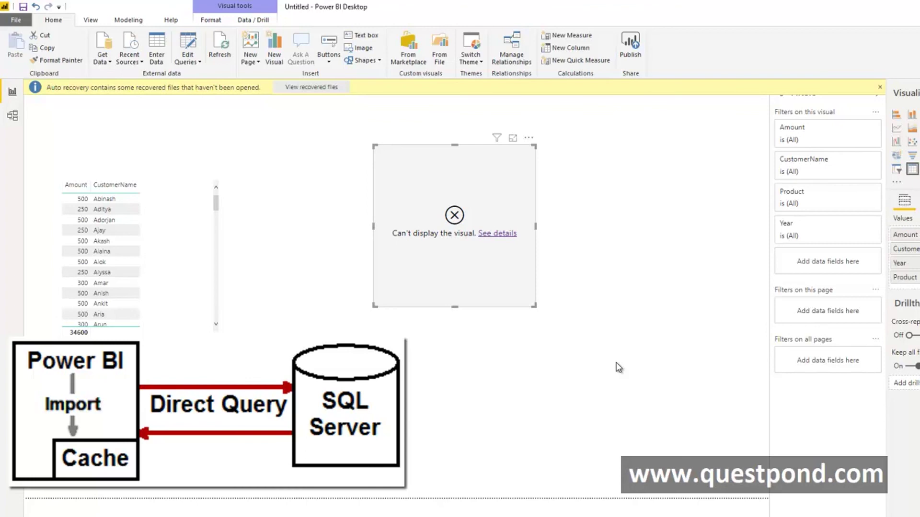
click(618, 367)
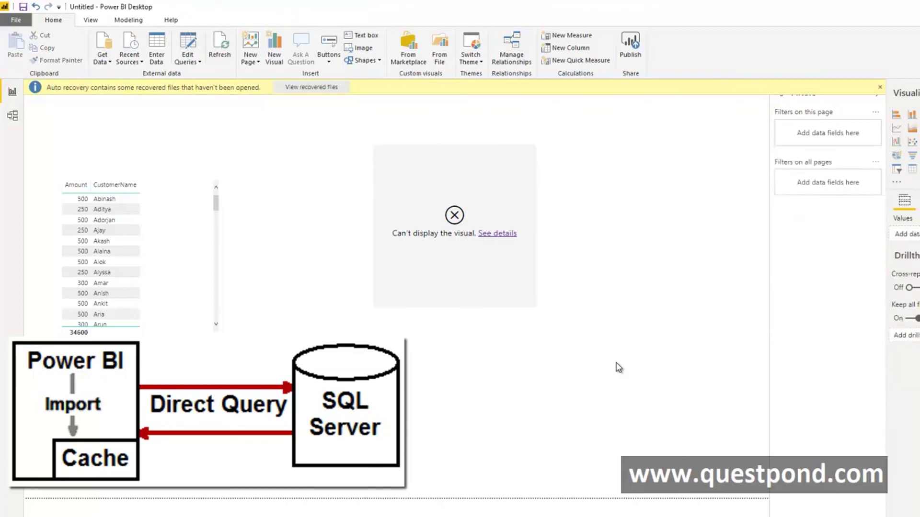